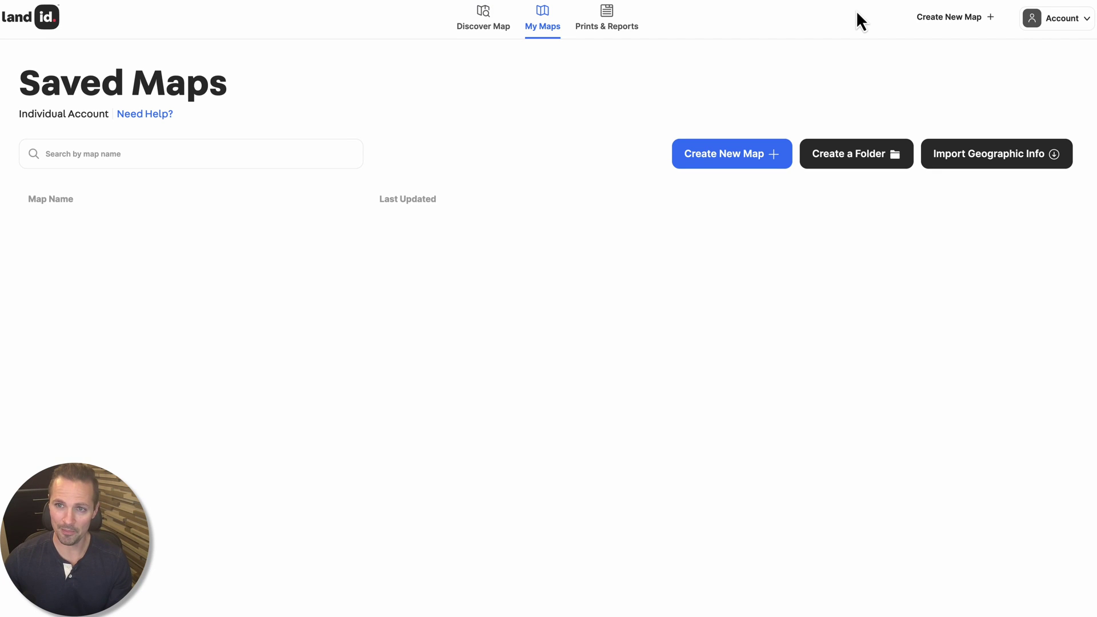
Step: Start a new map with Washington (WA) as its state
left_click(764, 162)
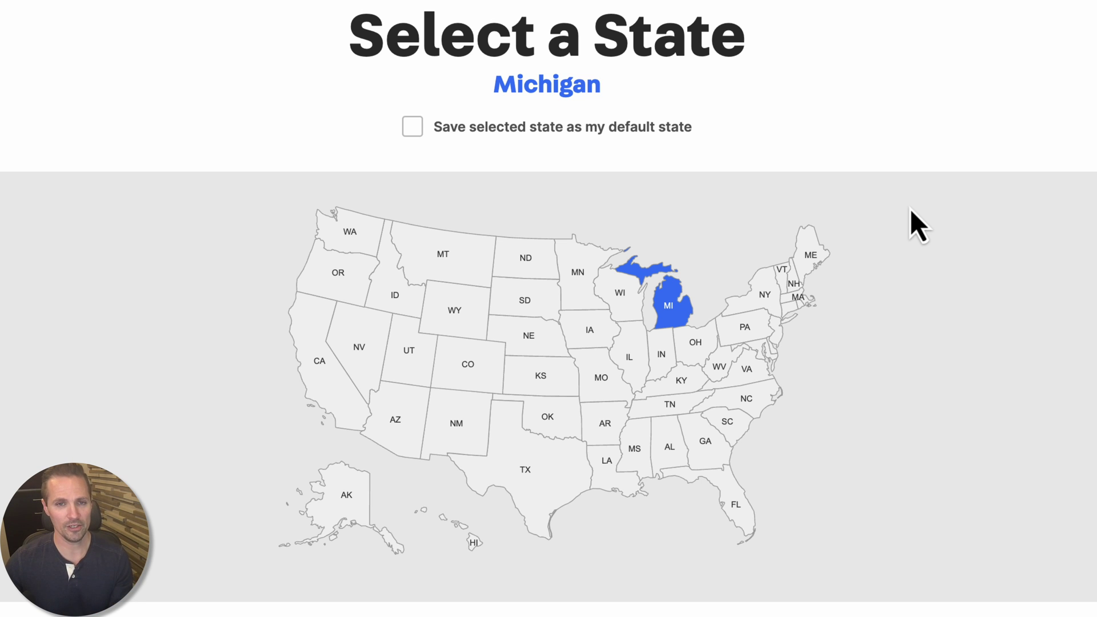
left_click(358, 236)
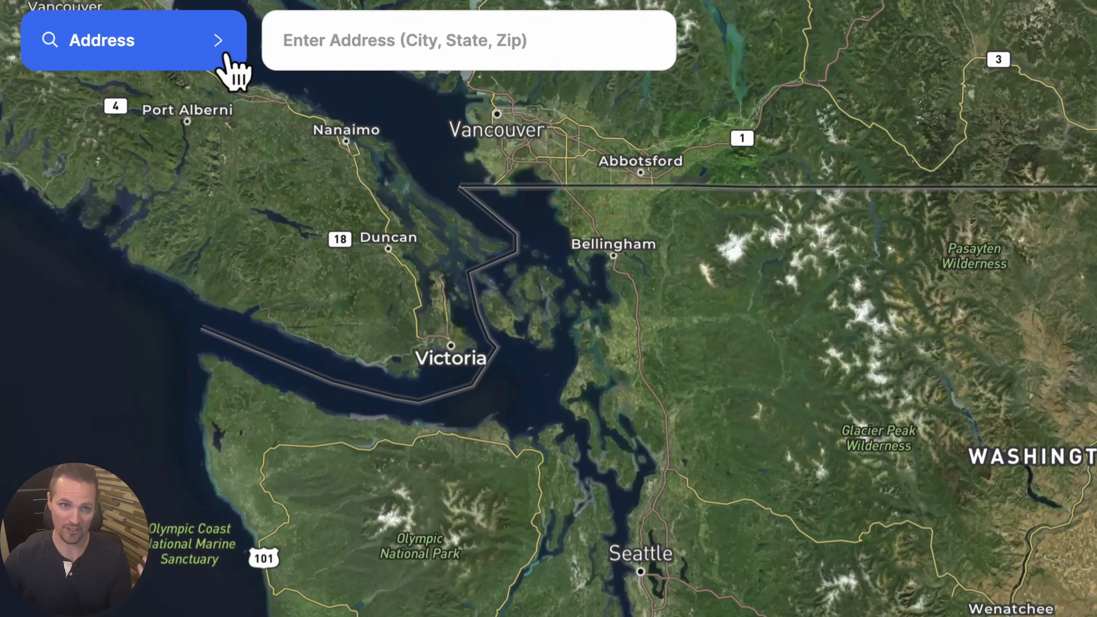
left_click(229, 63)
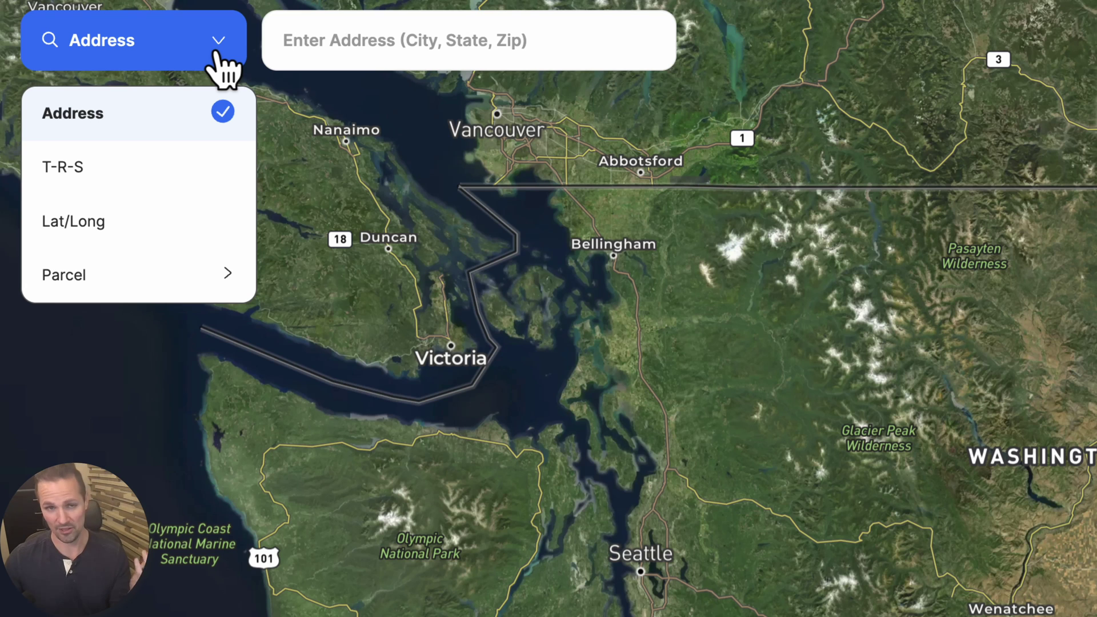
left_click(187, 289)
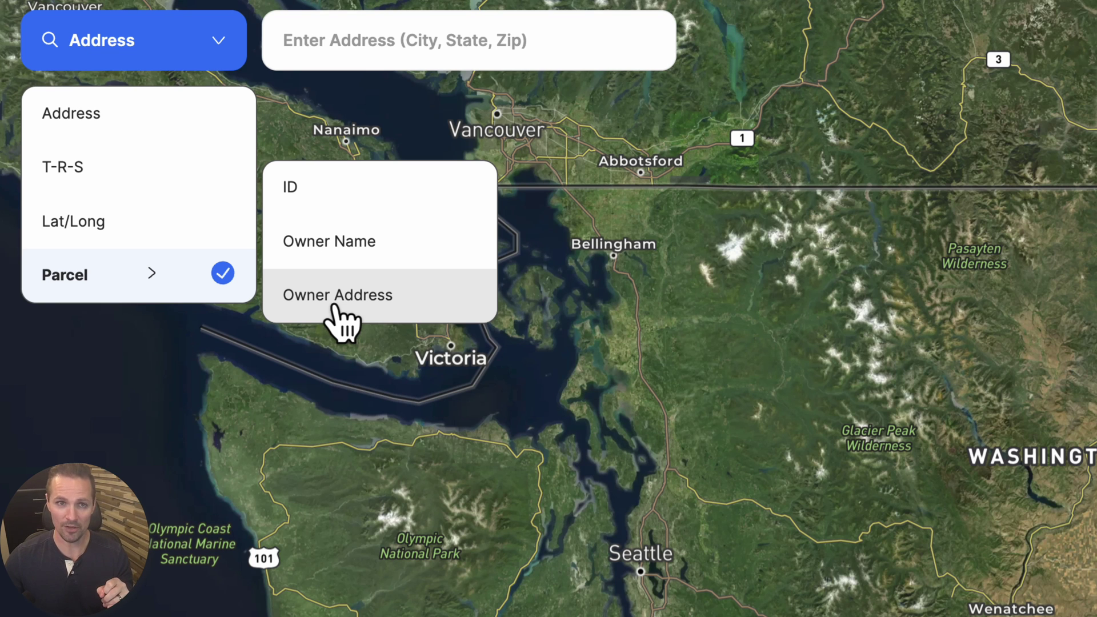
left_click(383, 202)
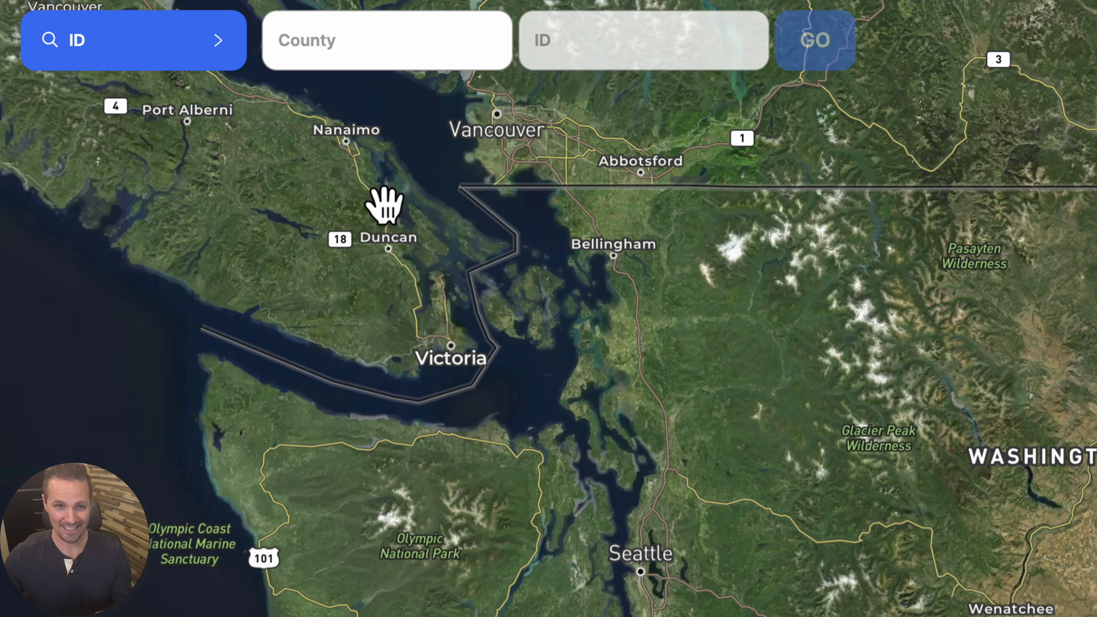
left_click(425, 40)
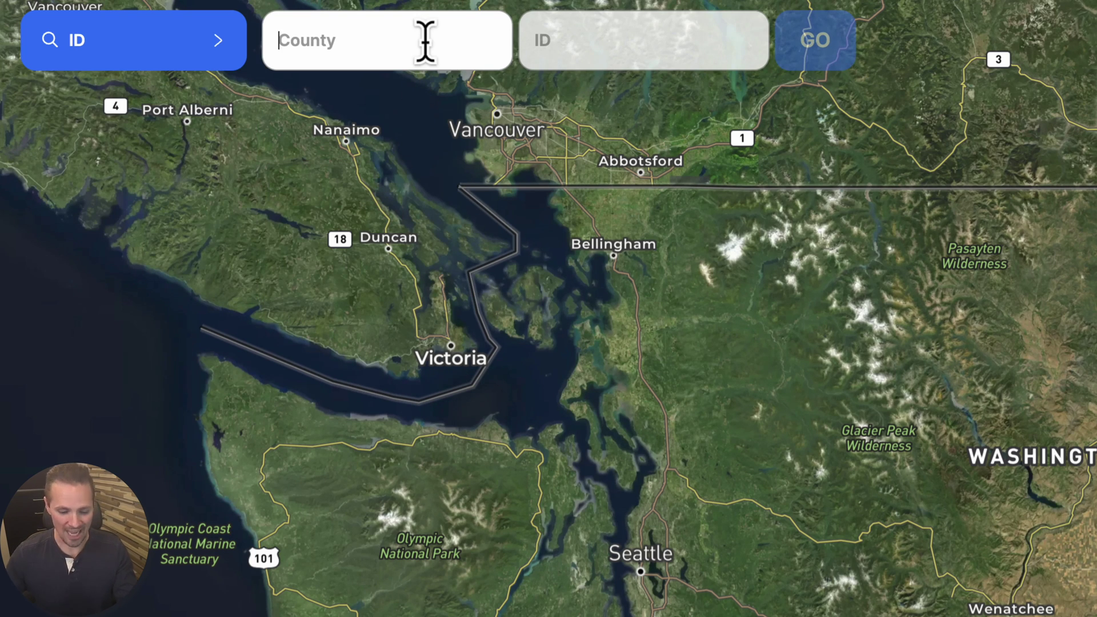
type("Benton")
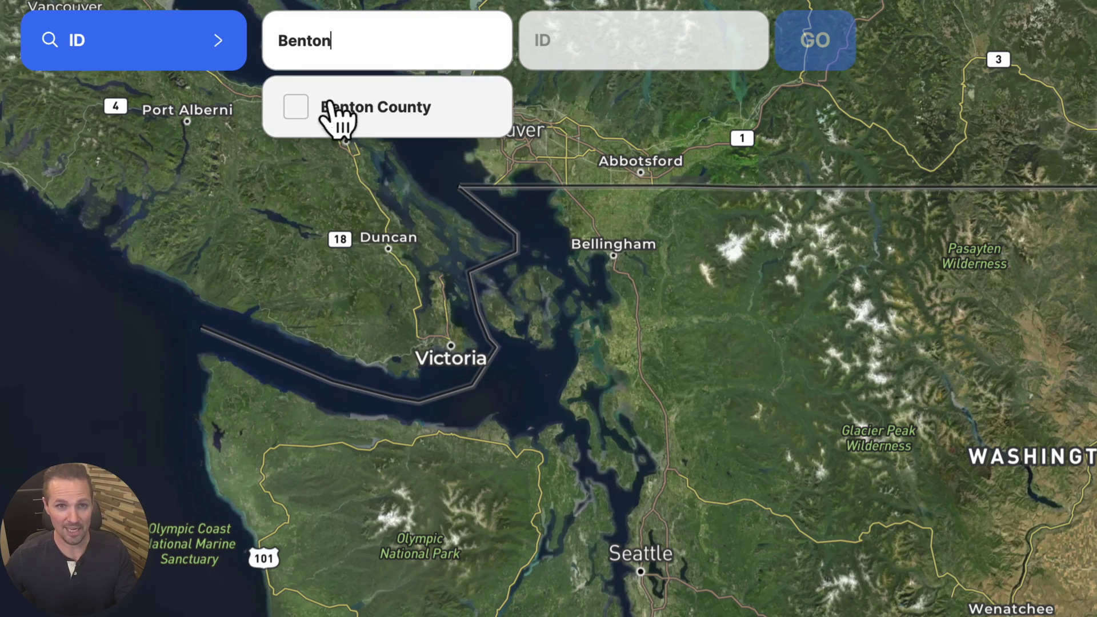
left_click(303, 107)
left_click(563, 53)
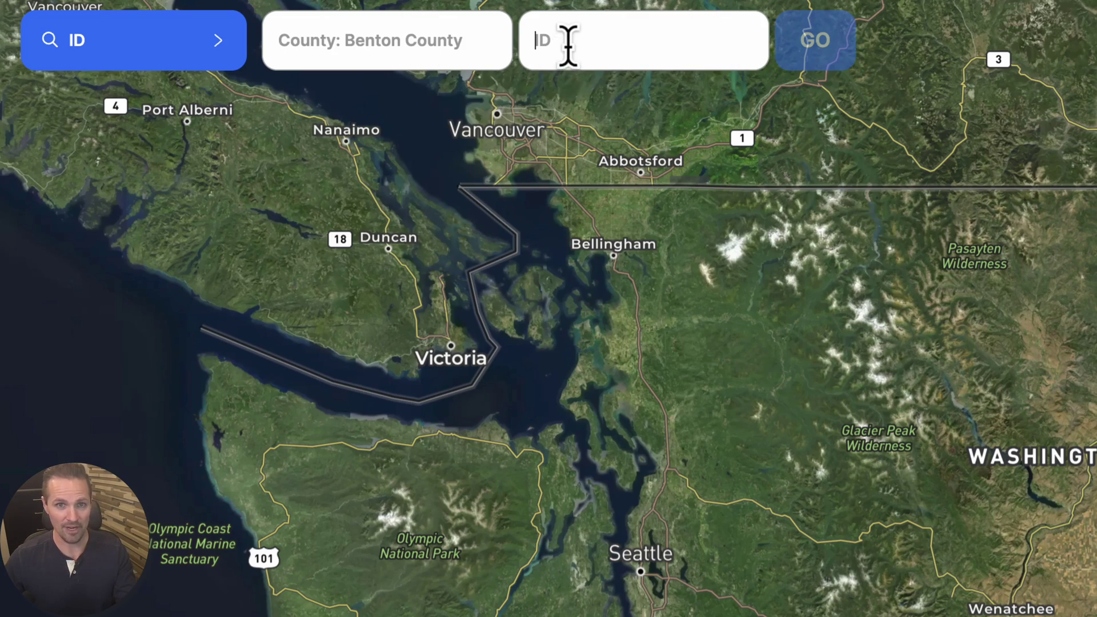
key("ctrl+v")
left_click(809, 44)
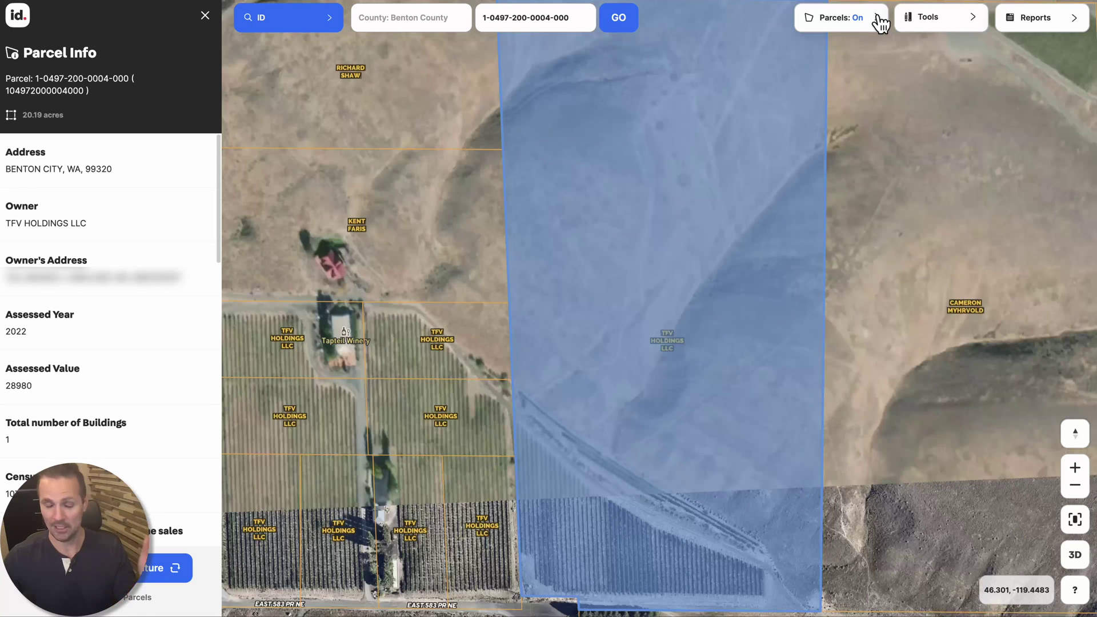
Step: Turn off the parcel owner labels in the Parcels display options
left_click(879, 20)
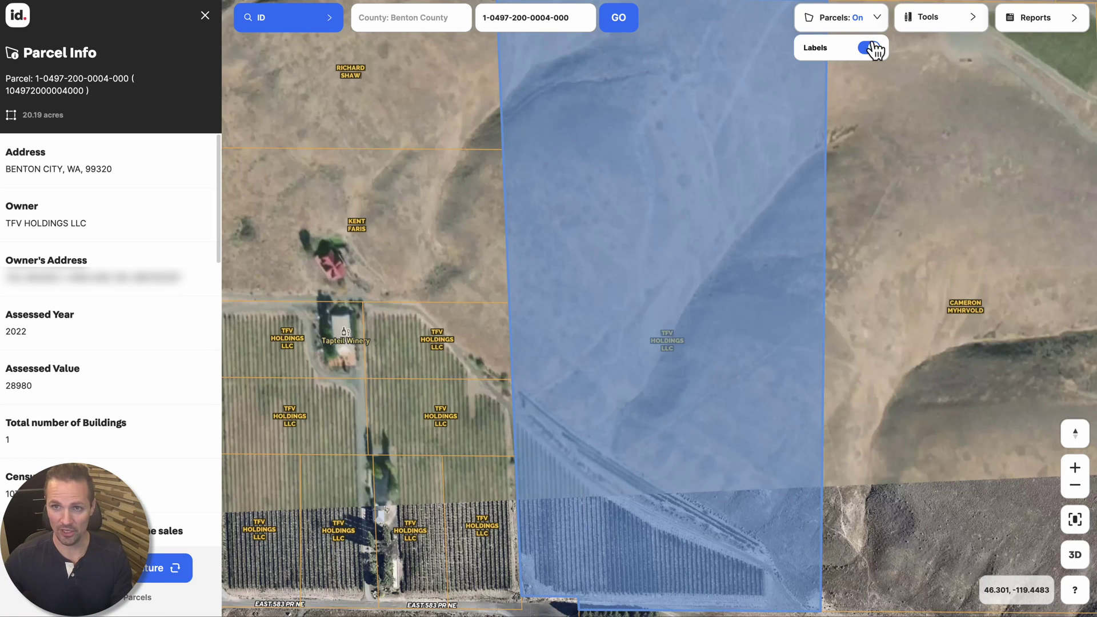
left_click(870, 48)
left_click(878, 21)
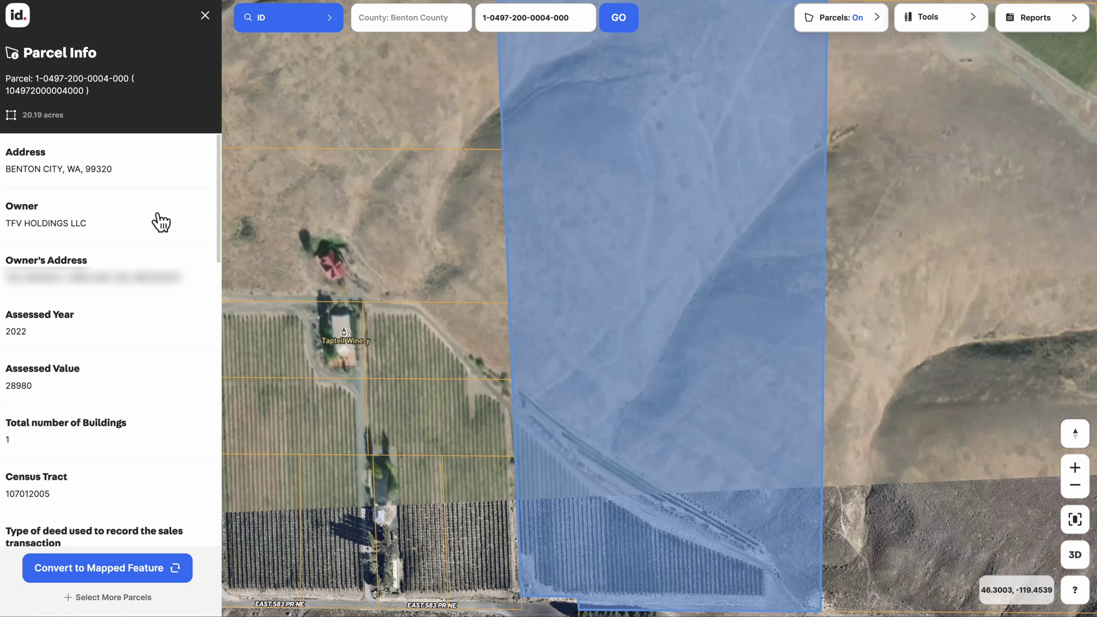
Step: Review the Parcel Info details, then deselect the parcel with Escape
scroll(160, 222, "down", 5)
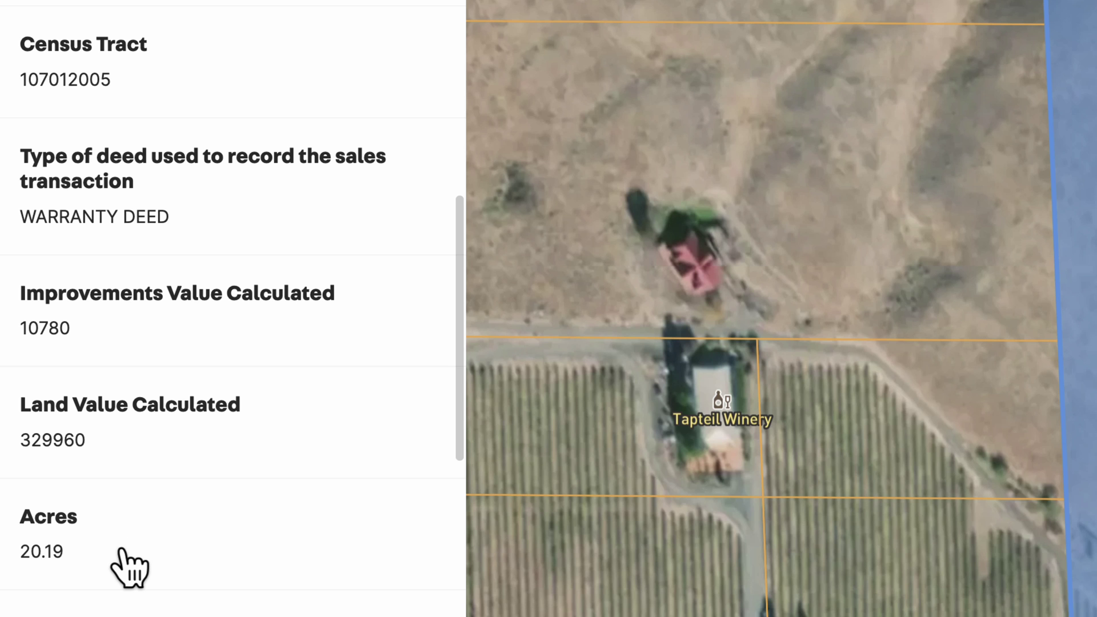
scroll(128, 568, "down", 5)
scroll(246, 555, "down", 3)
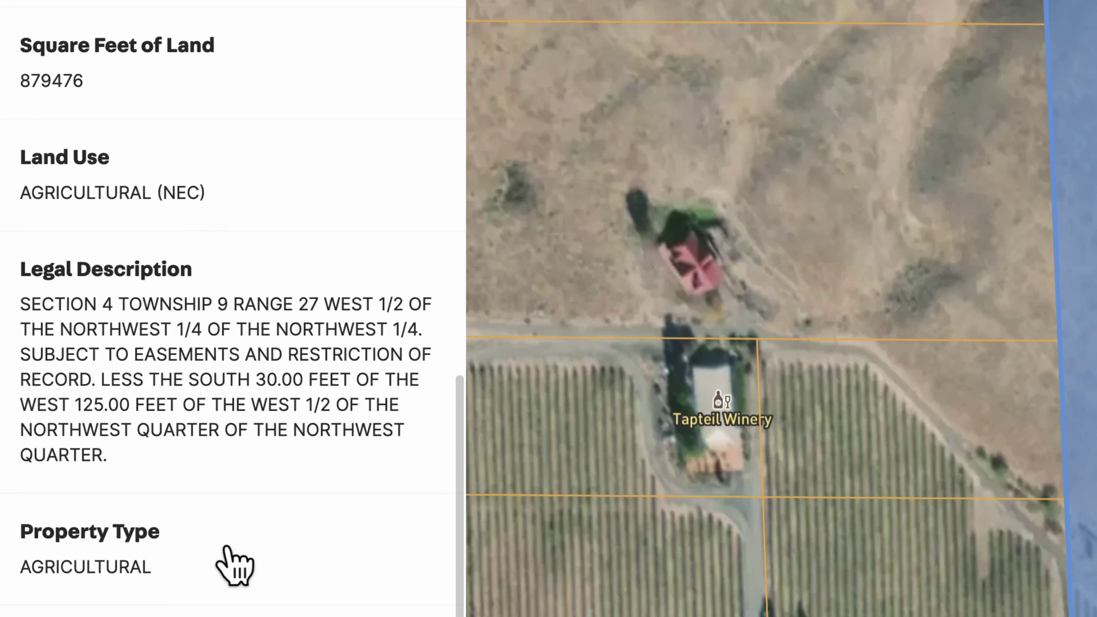
scroll(237, 563, "down", 8)
scroll(246, 551, "up", 10)
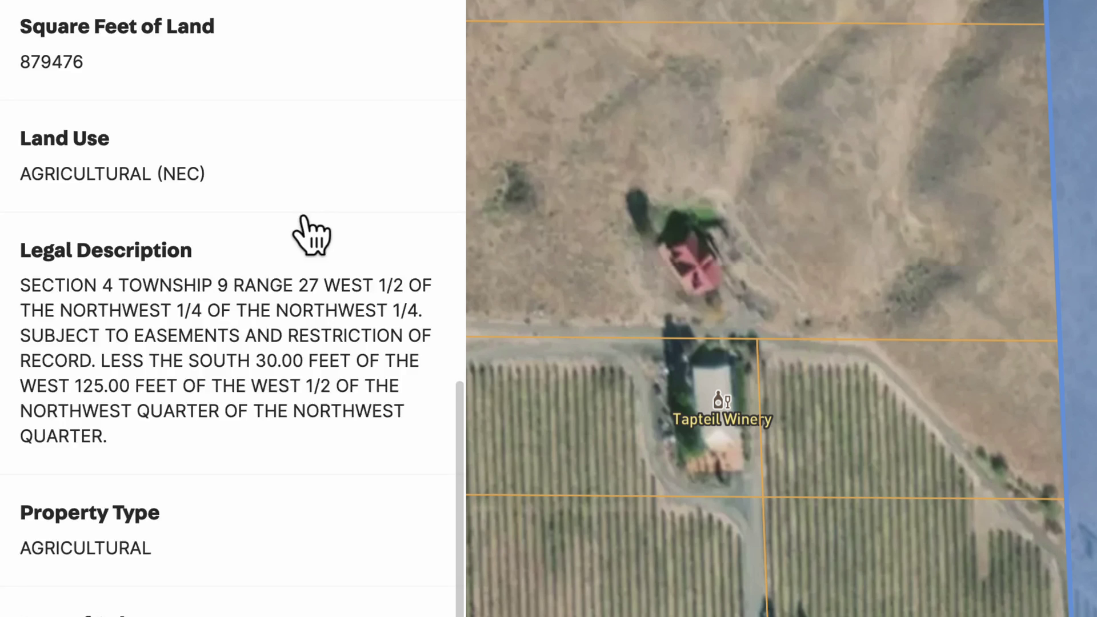
scroll(312, 234, "up", 15)
key("Escape")
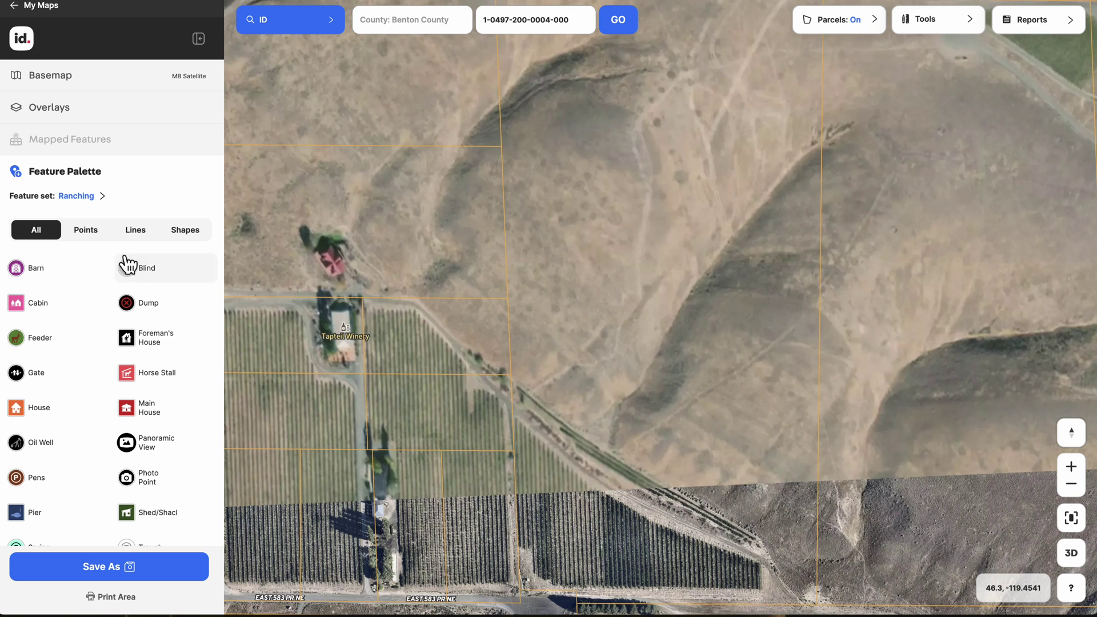
Step: Filter the Ranching feature palette to show only Points
scroll(77, 298, "down", 10)
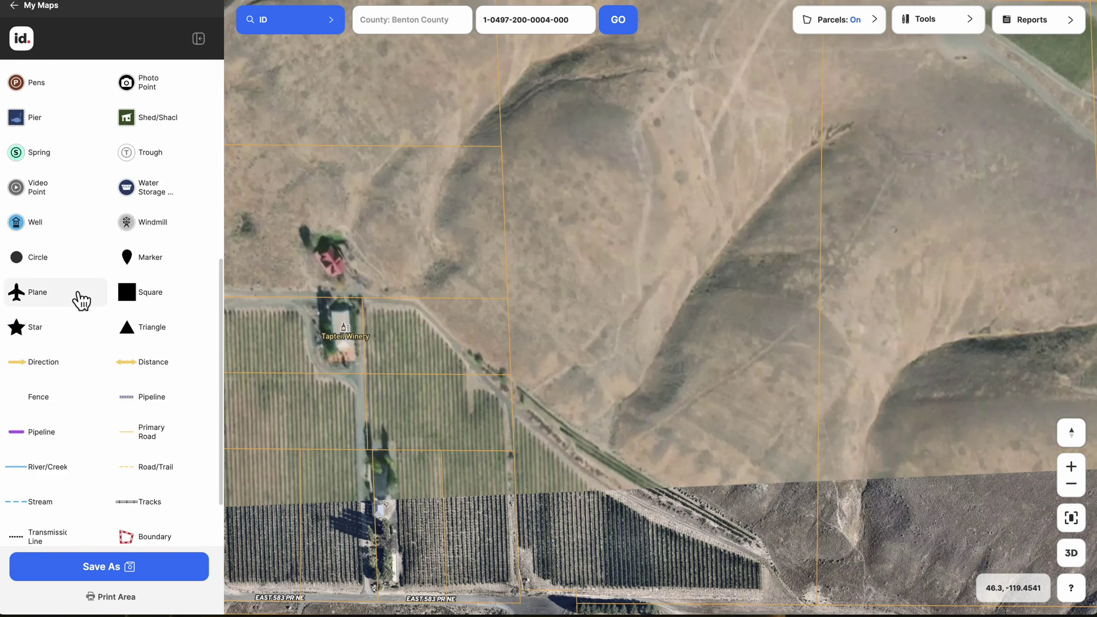
scroll(78, 299, "up", 10)
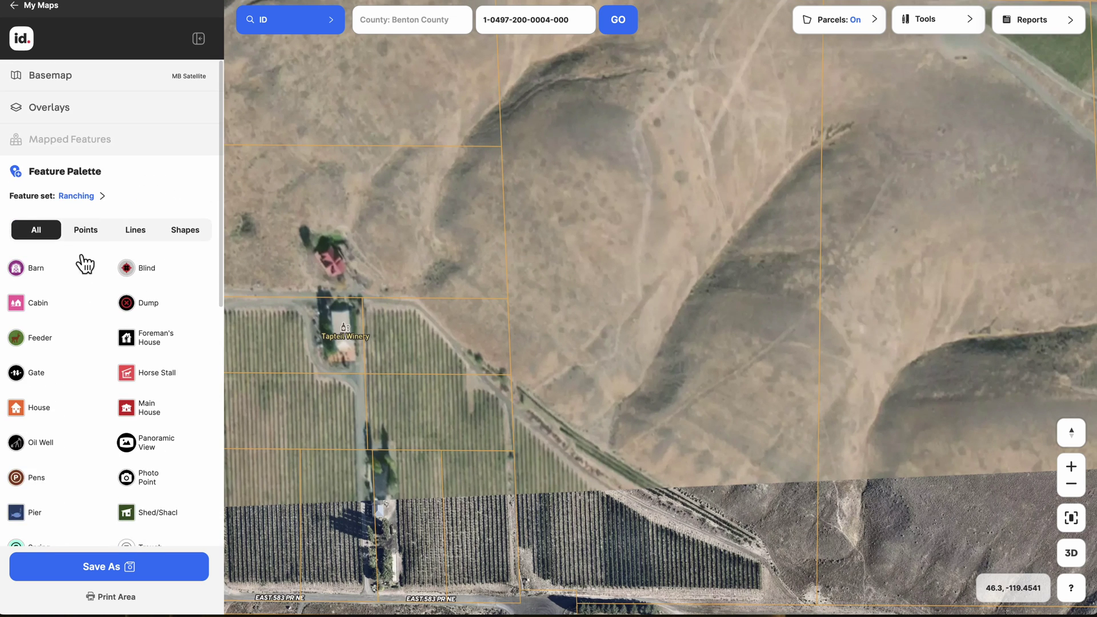
left_click(86, 232)
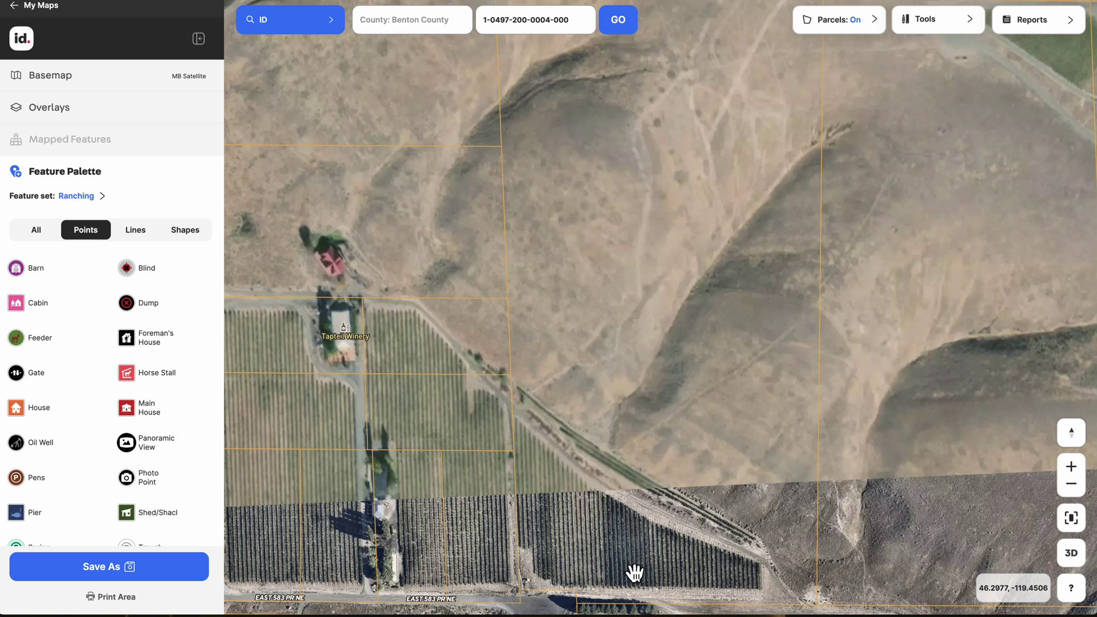
Step: Drop a House marker in the vineyard block and a Photo Point just east of it
left_click(40, 410)
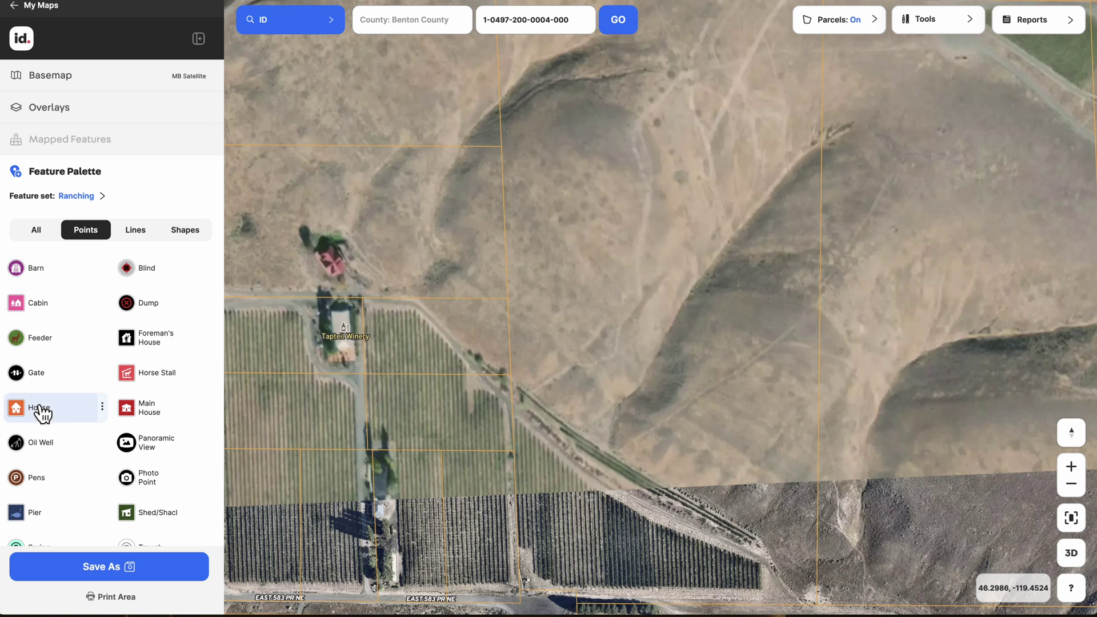
left_click(558, 535)
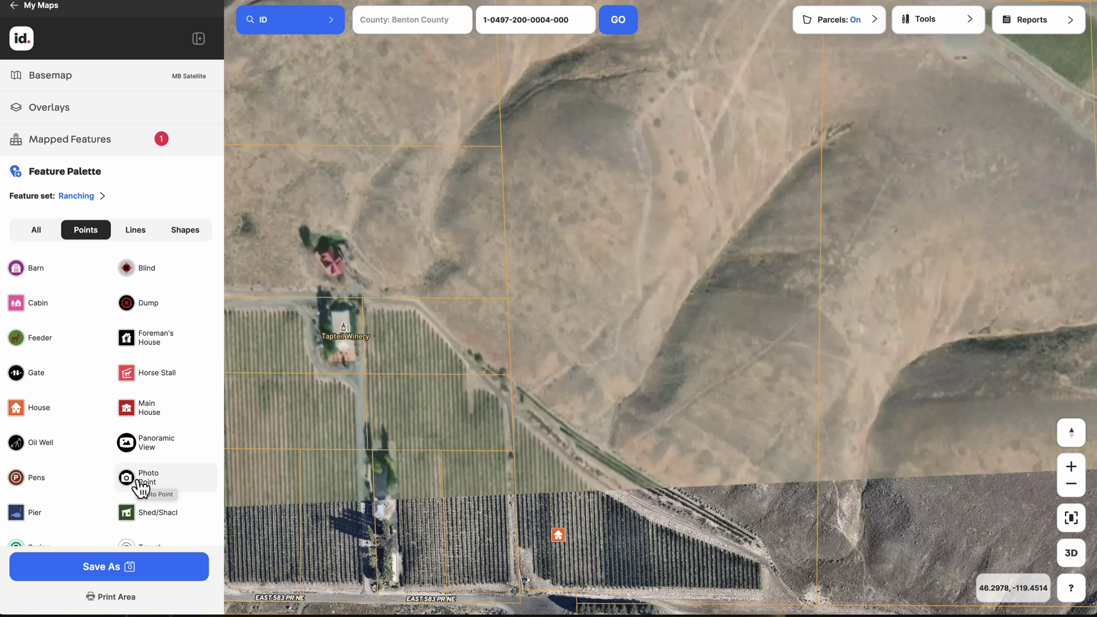
left_click(141, 485)
left_click(688, 549)
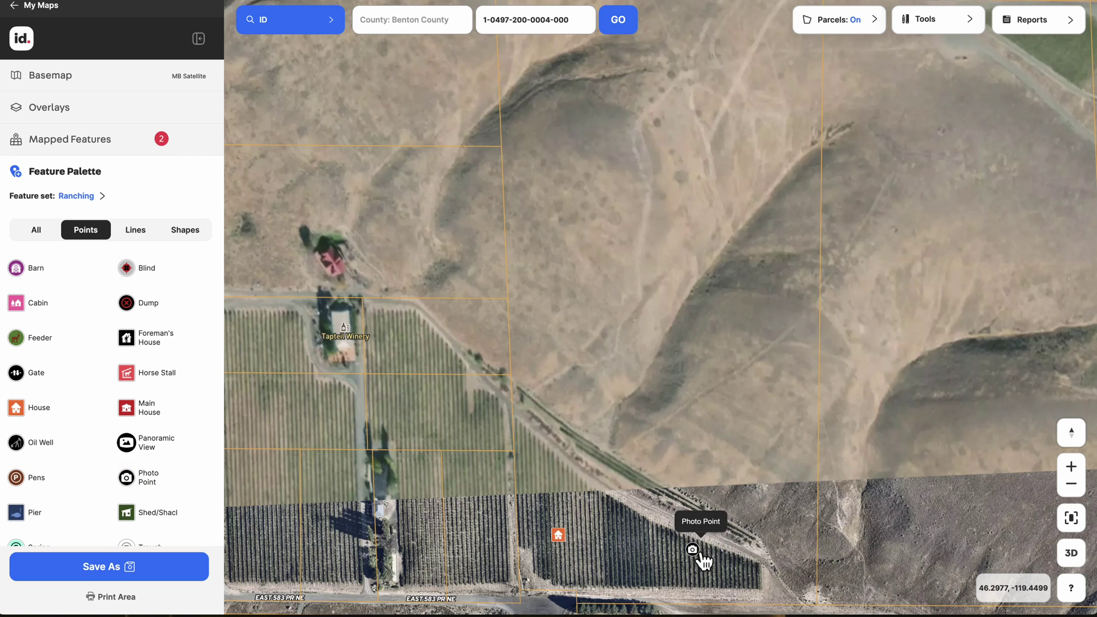
left_click(693, 550)
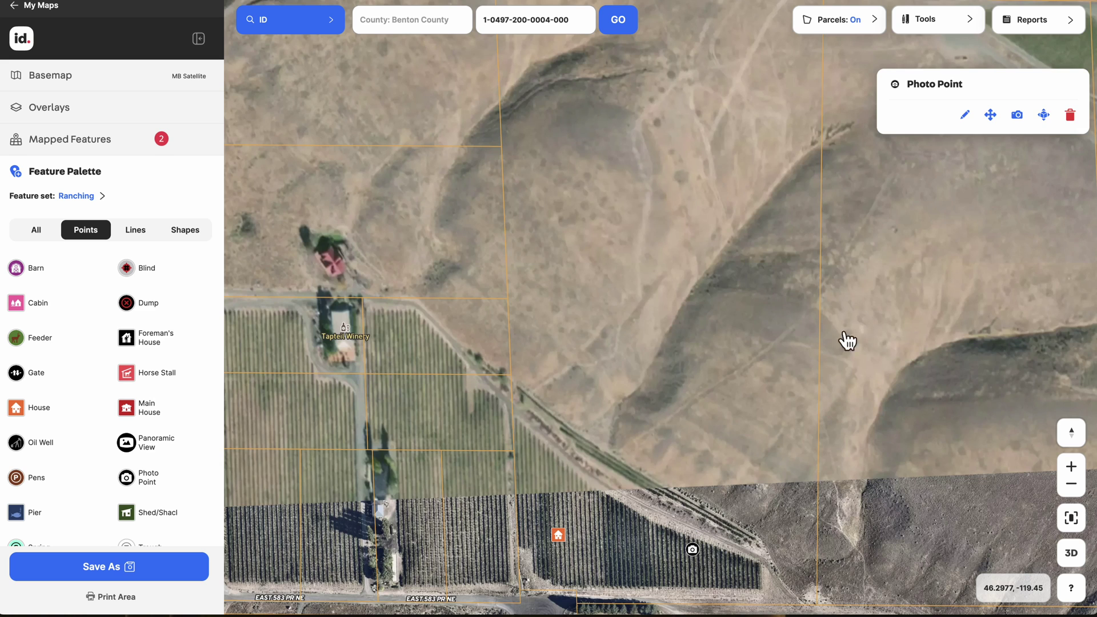
Step: Choose a vineyard image file and upload it to the Photo Point's gallery
left_click(1018, 116)
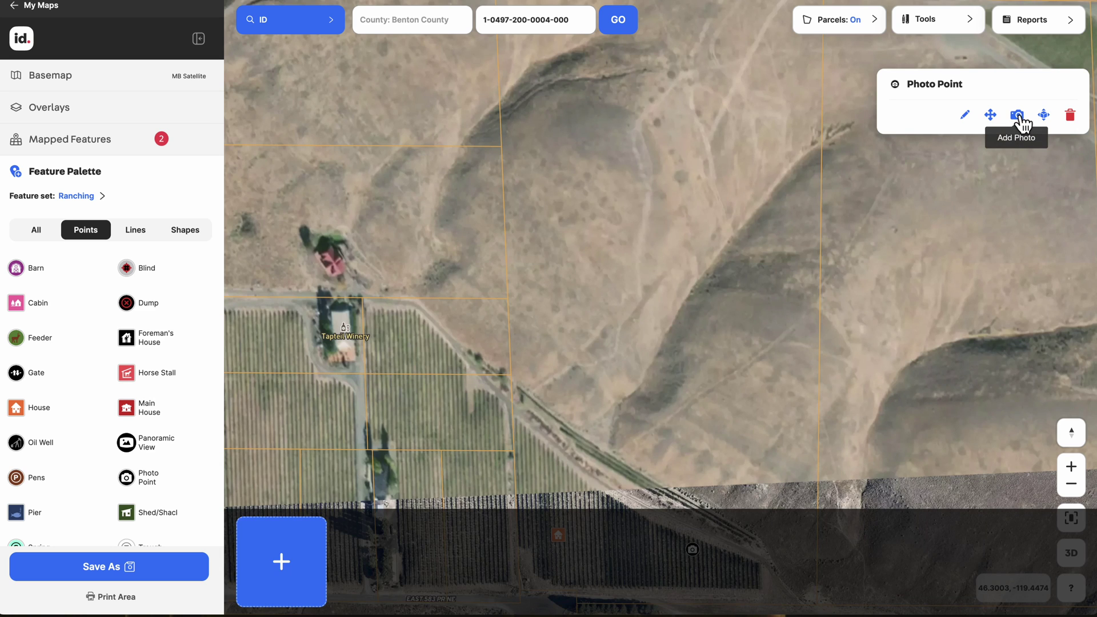
left_click(309, 568)
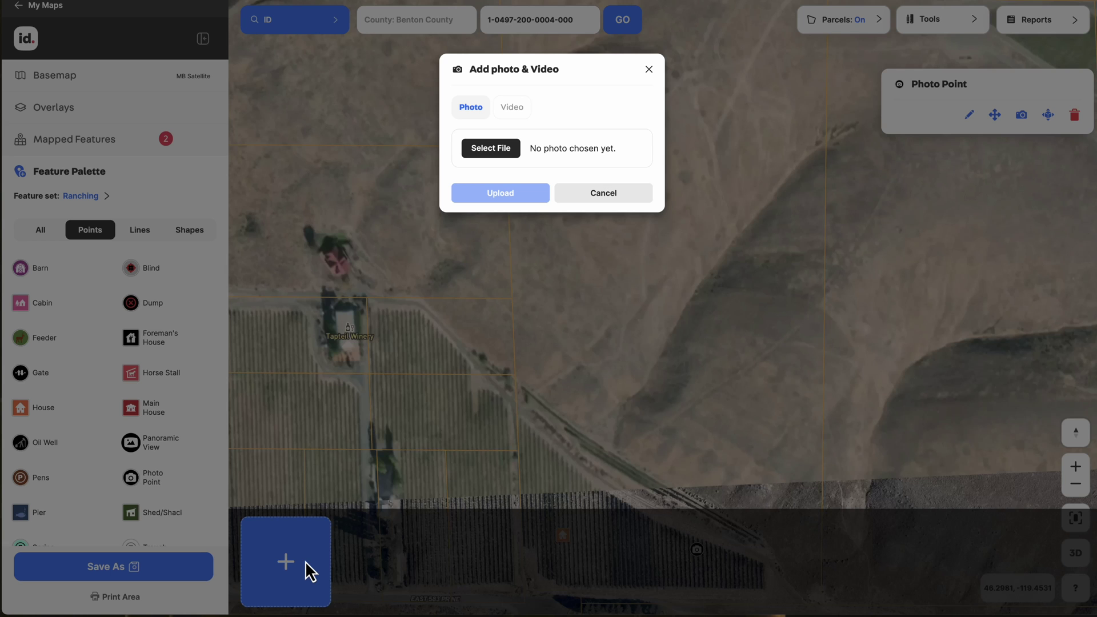
left_click(489, 150)
double_click(527, 203)
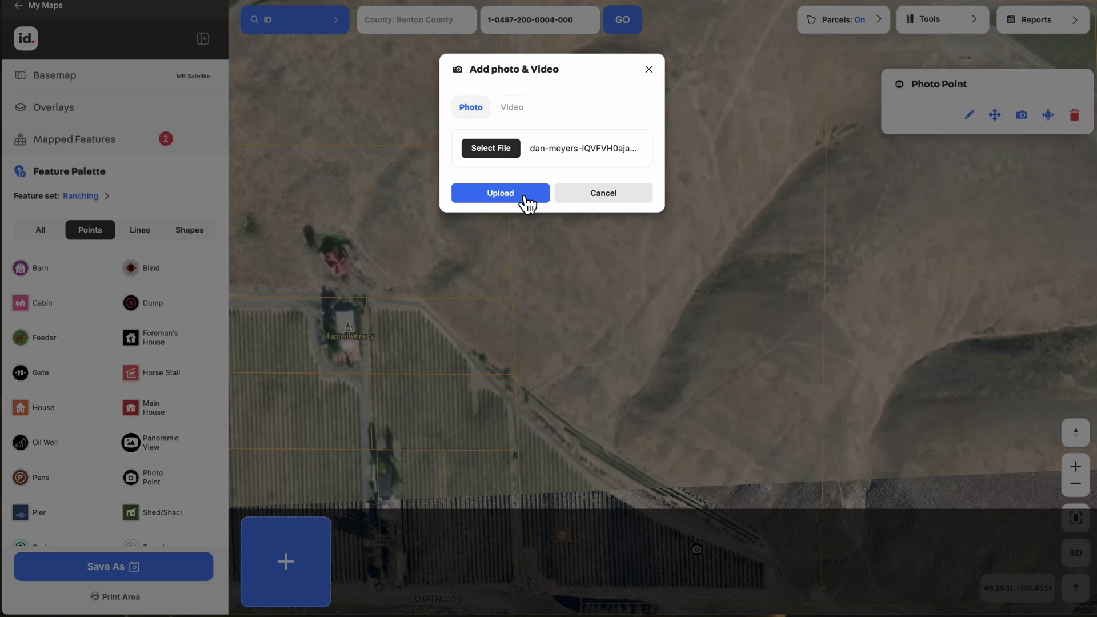
left_click(527, 197)
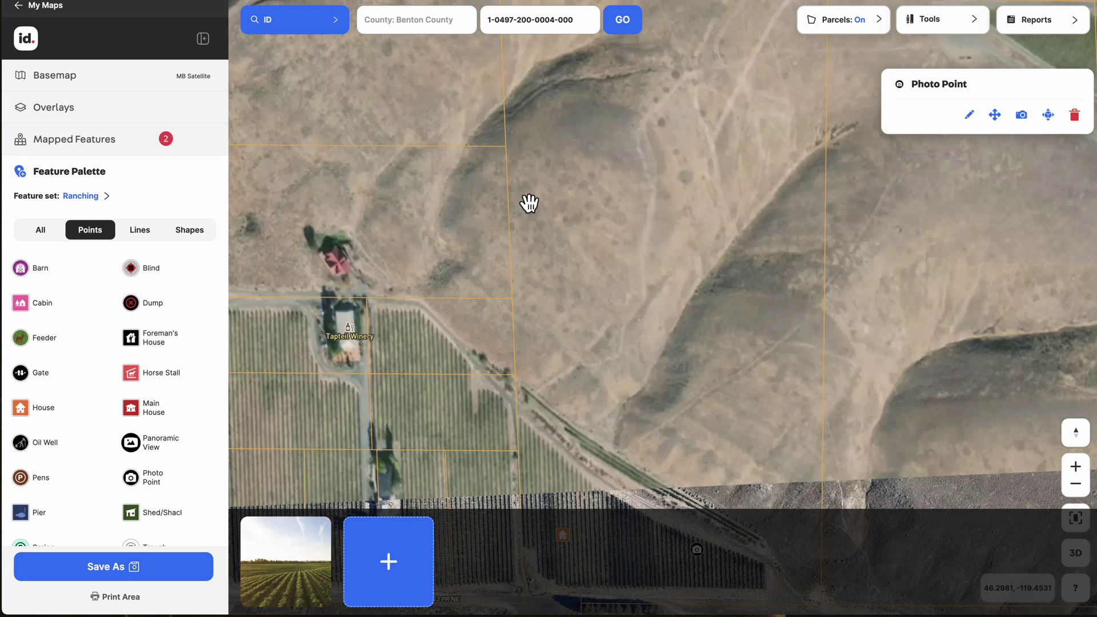
Step: Trace an approximately 1140 ft Primary Road line along East 583 PR NE and N Sunset Rd
left_click(704, 380)
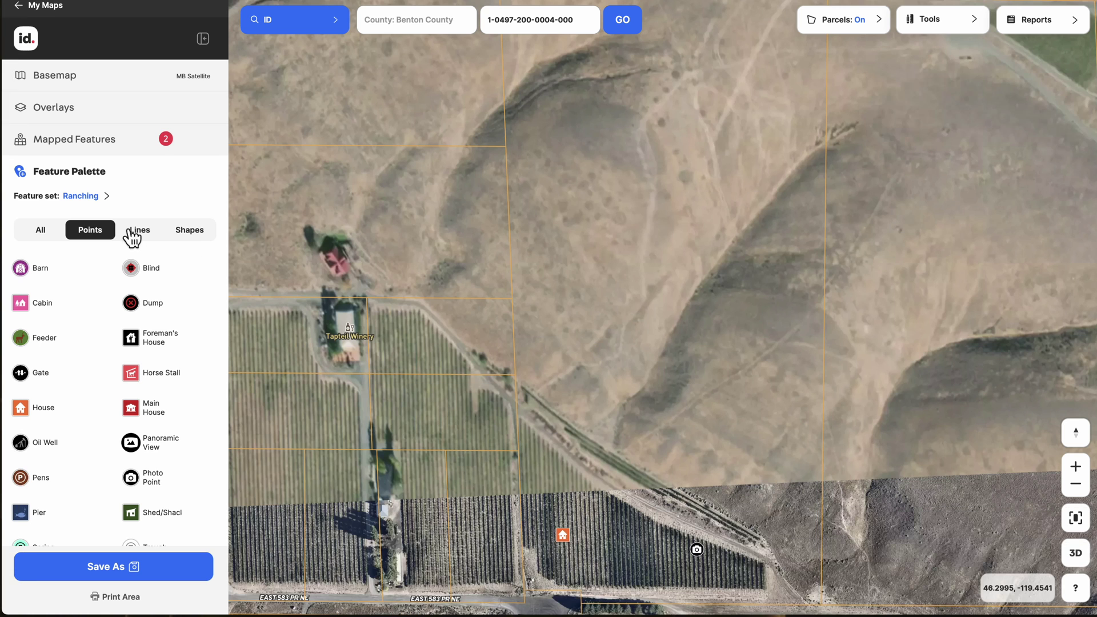
left_click(141, 237)
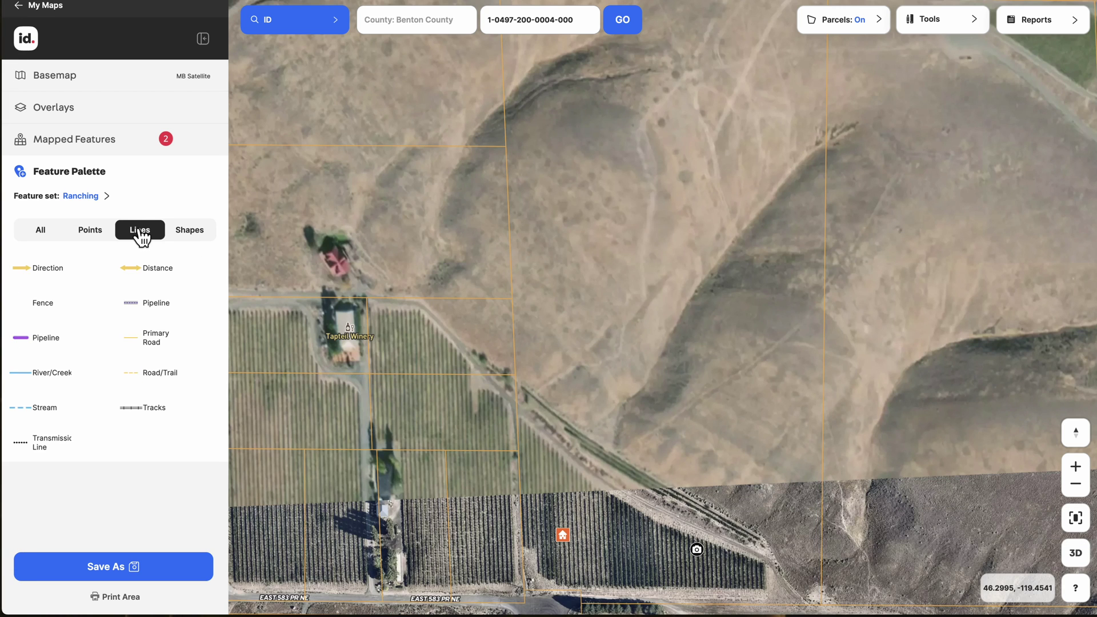
left_click_drag(407, 403, 399, 296)
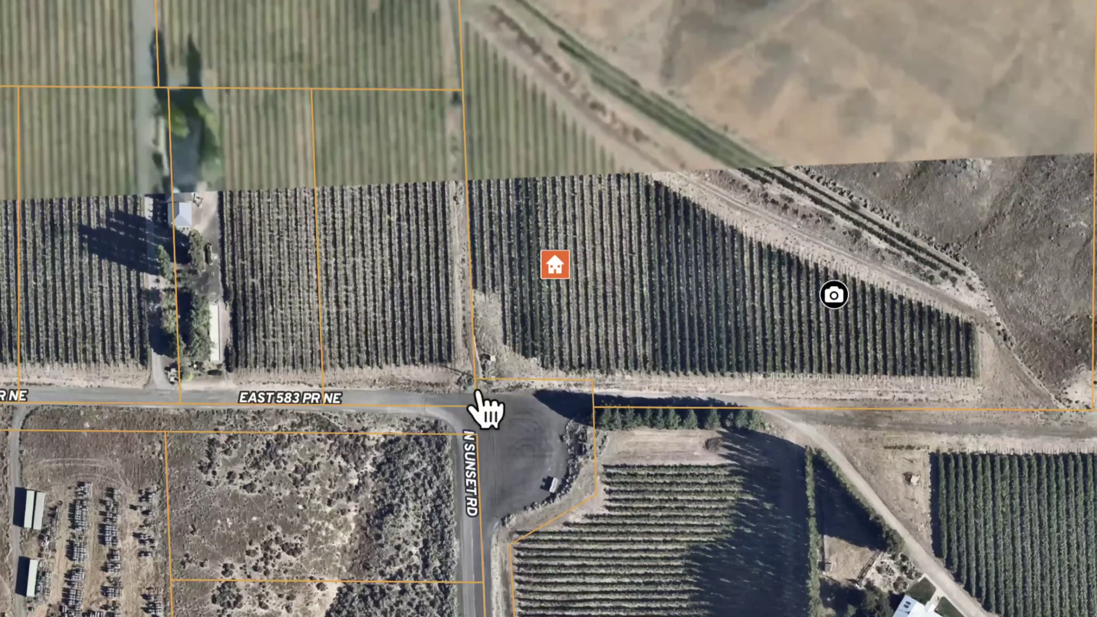
left_click_drag(485, 409, 480, 166)
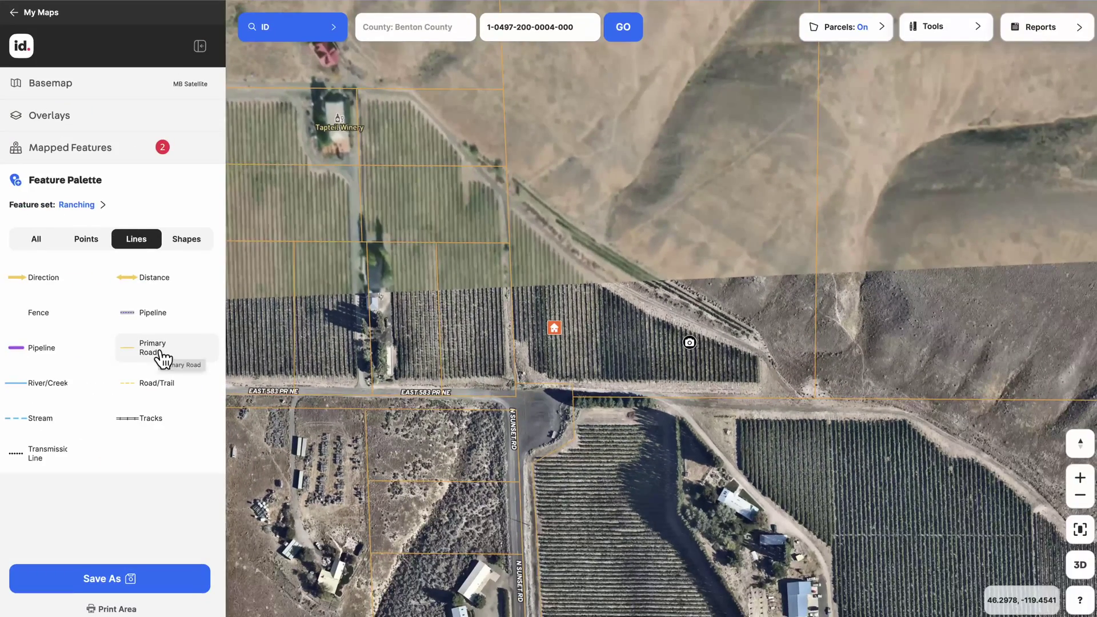
left_click(164, 358)
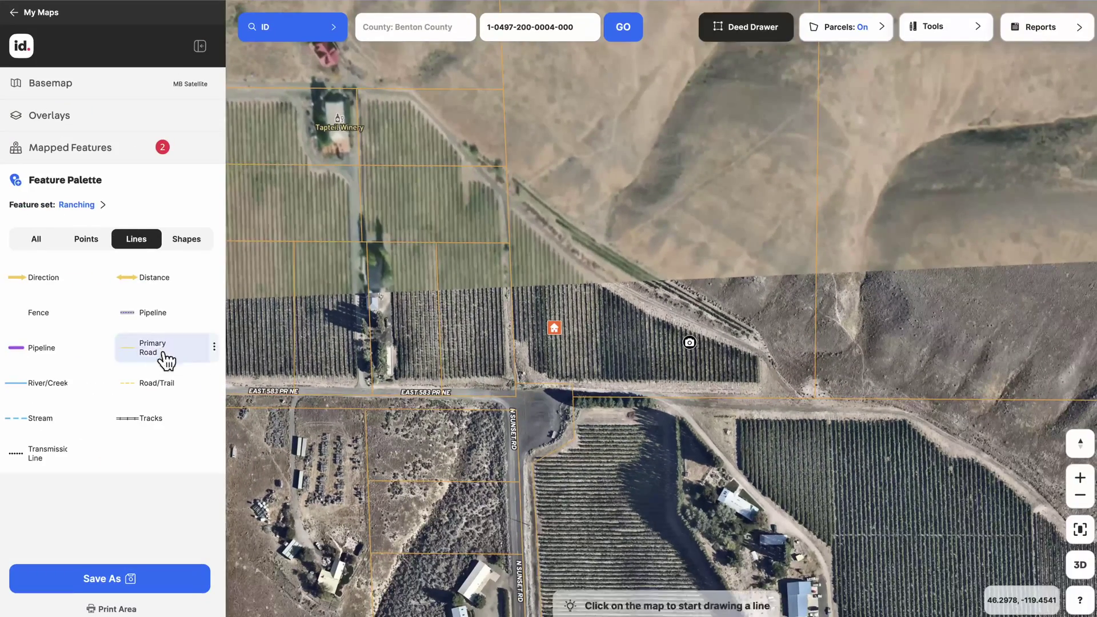
left_click(231, 389)
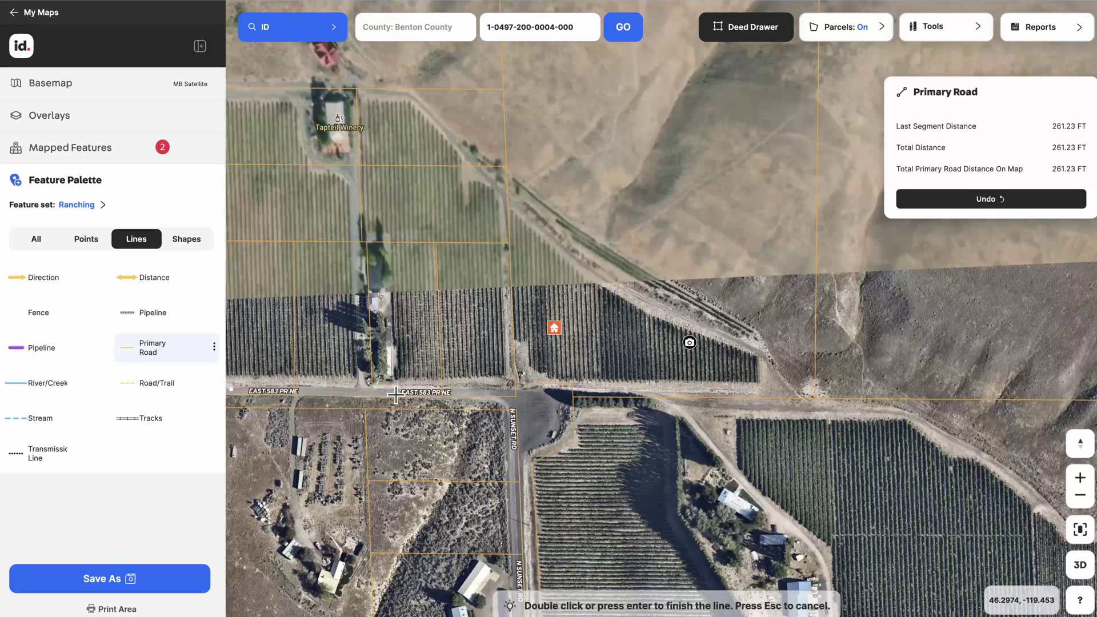
left_click(516, 393)
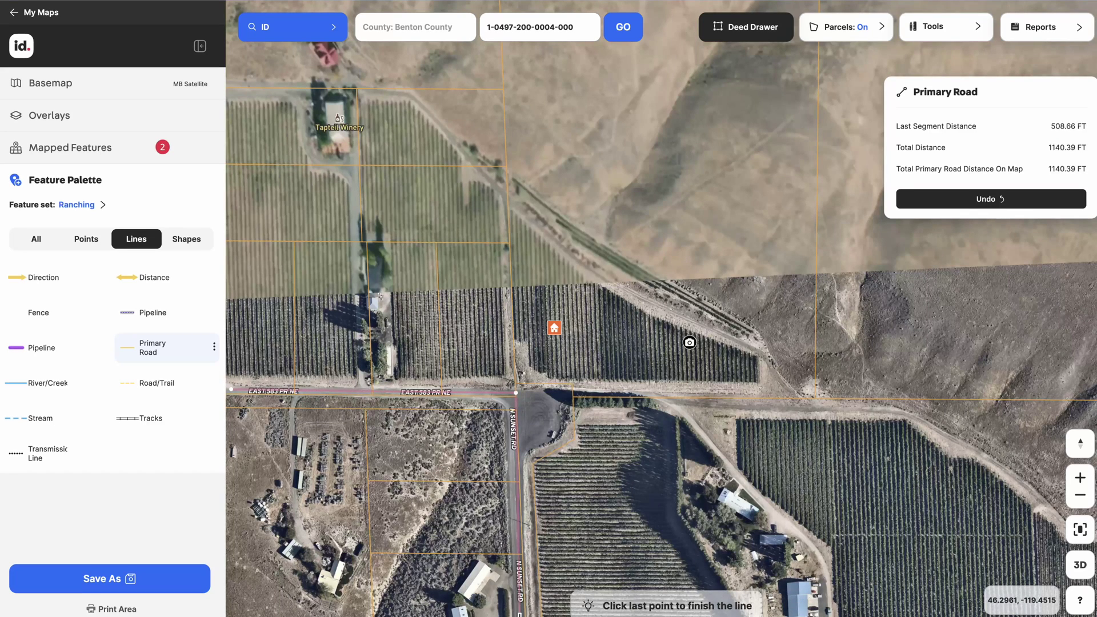
key("Return")
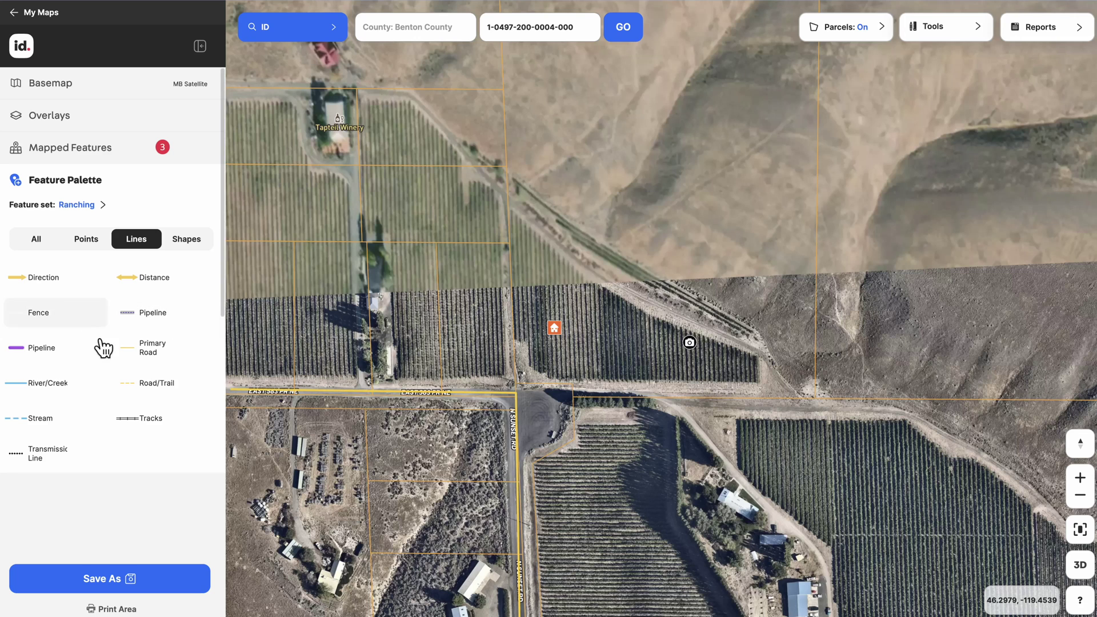
Step: Draw a dashed Road/Trail line along the farm track on the vineyard's northeast edge
left_click(166, 389)
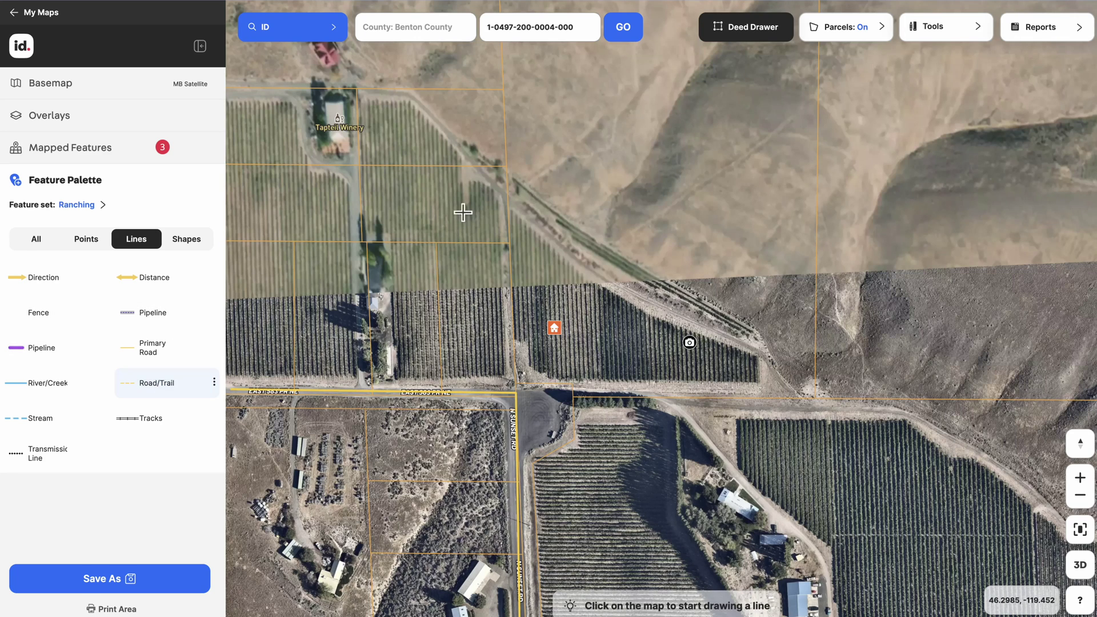
left_click(511, 379)
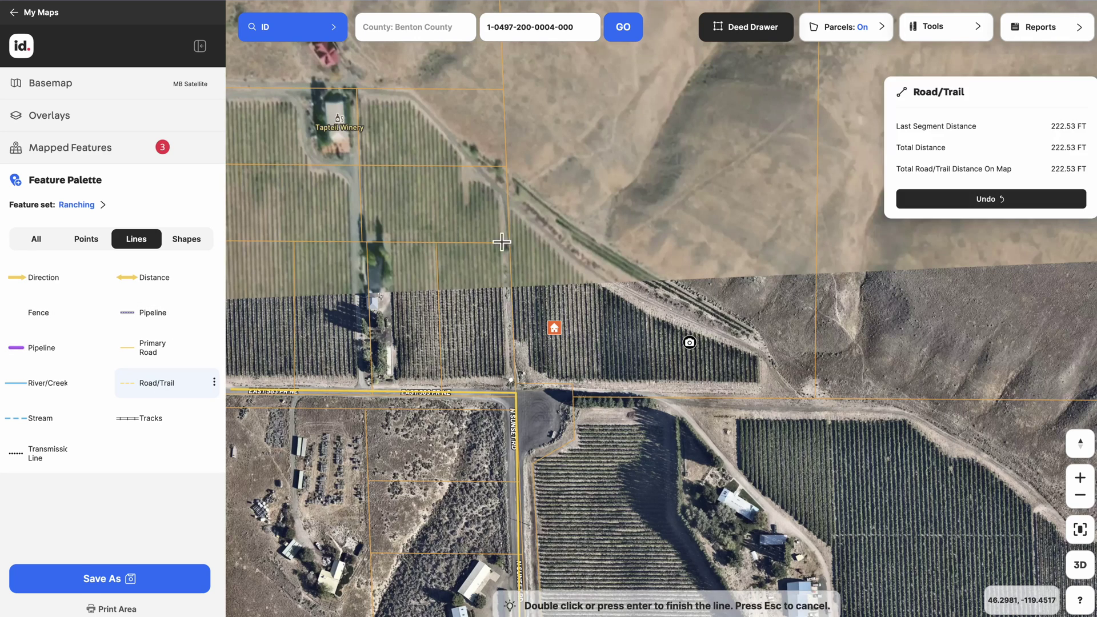
left_click(508, 199)
left_click(596, 275)
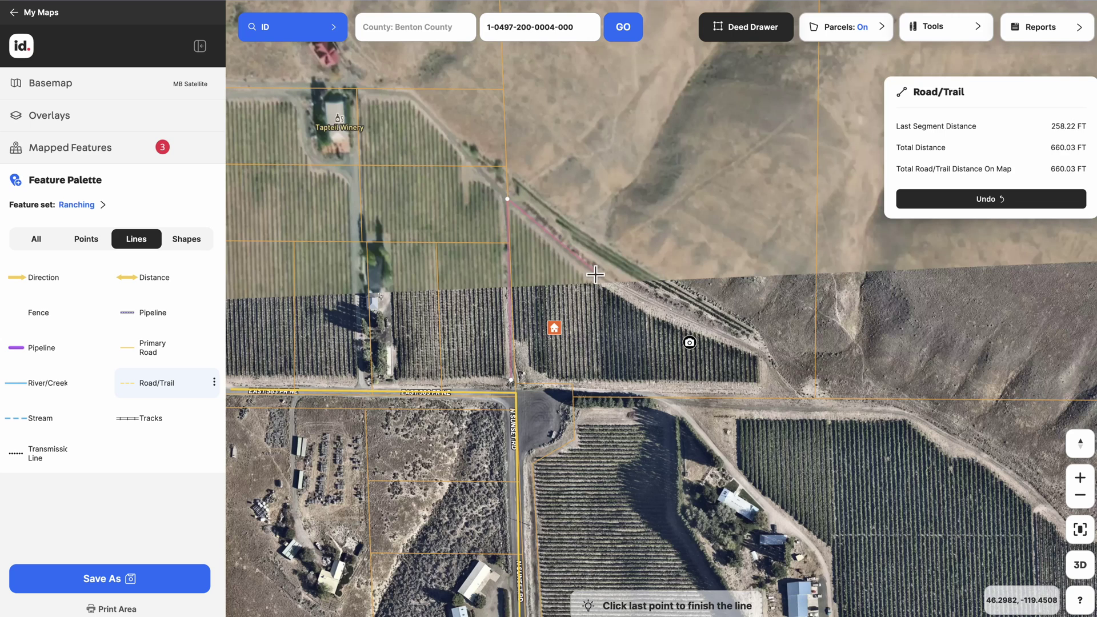
left_click(640, 297)
left_click(766, 355)
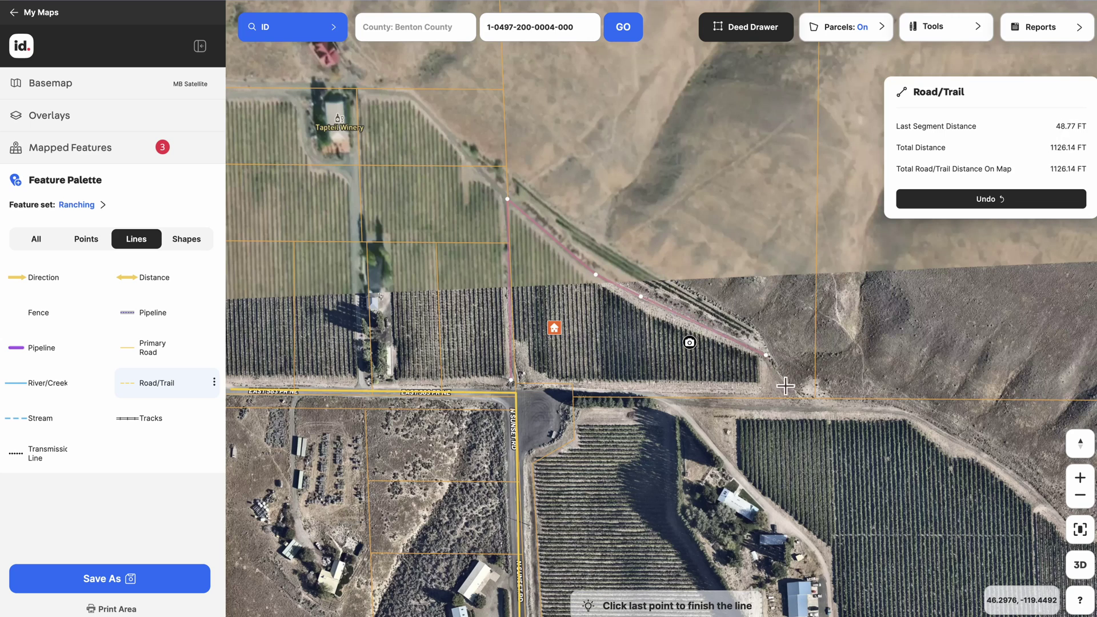
left_click(789, 397)
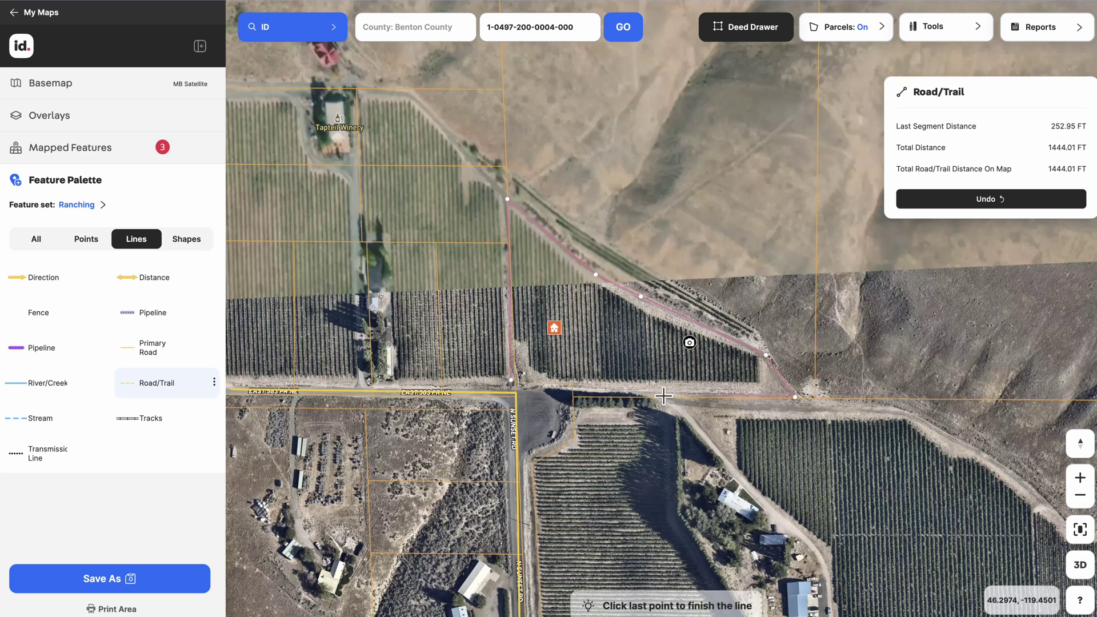
double_click(576, 395)
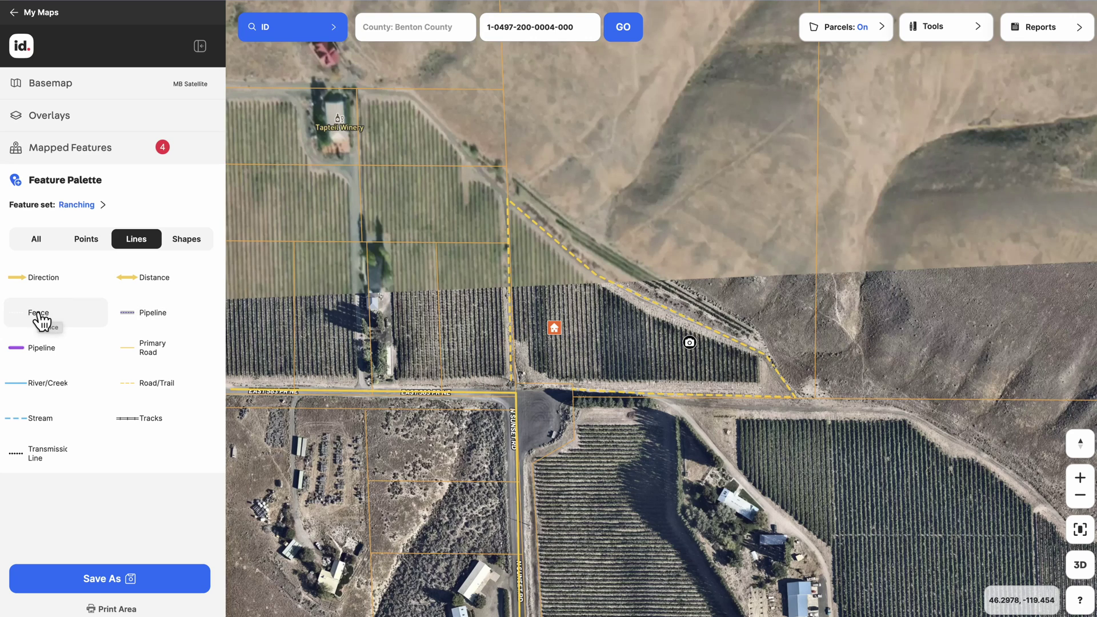
left_click(189, 247)
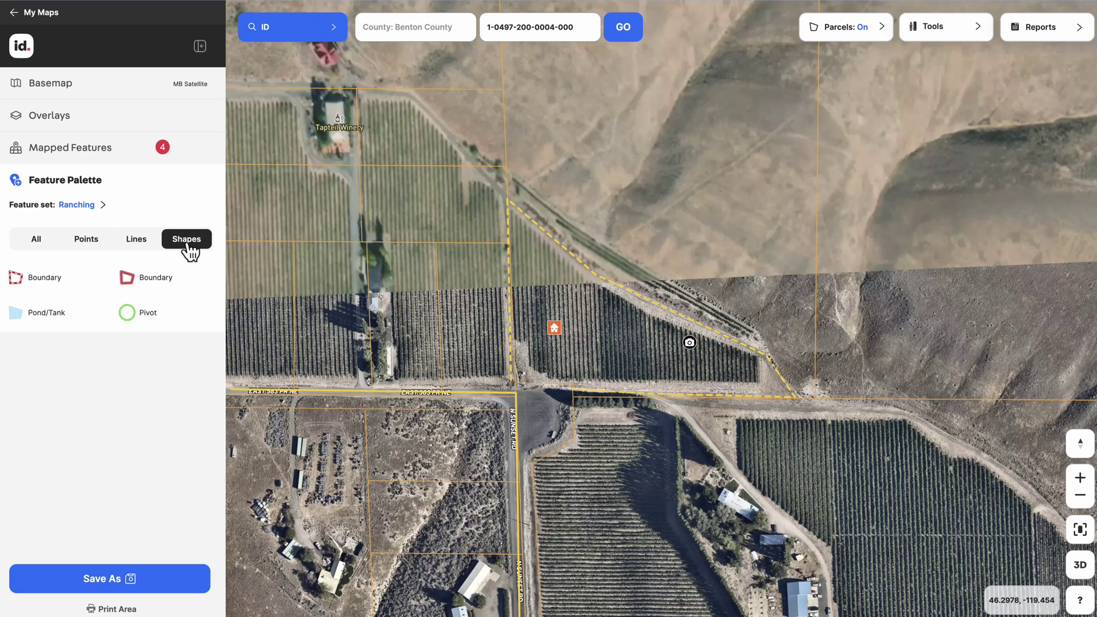
Step: Outline a 6.63-acre hillside Boundary from the track corner up along the ridge and back
left_click(175, 282)
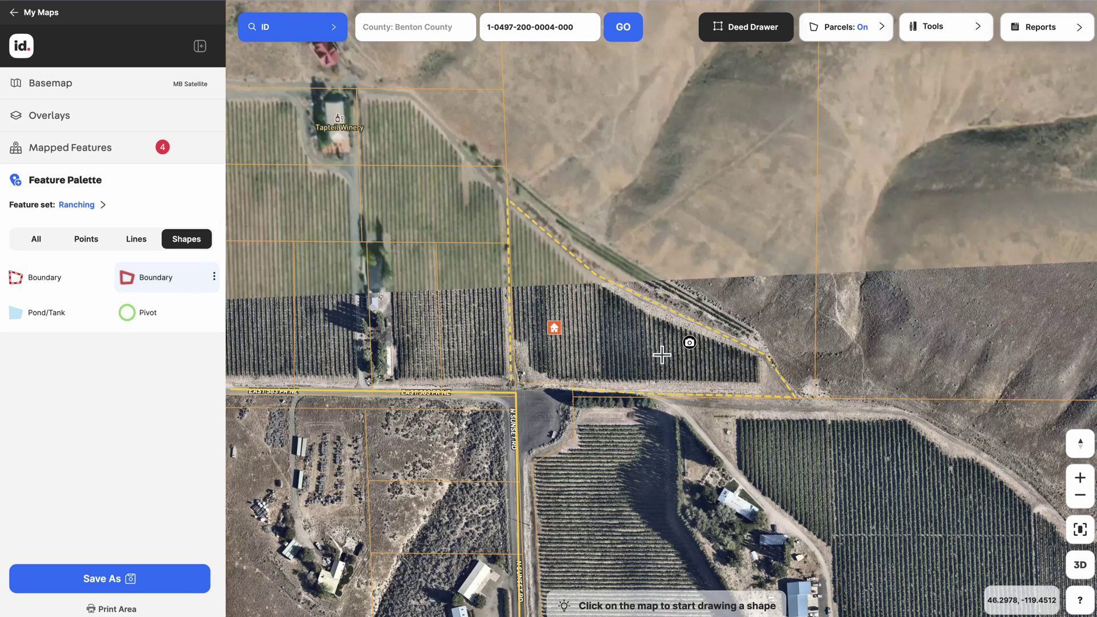
left_click(1080, 495)
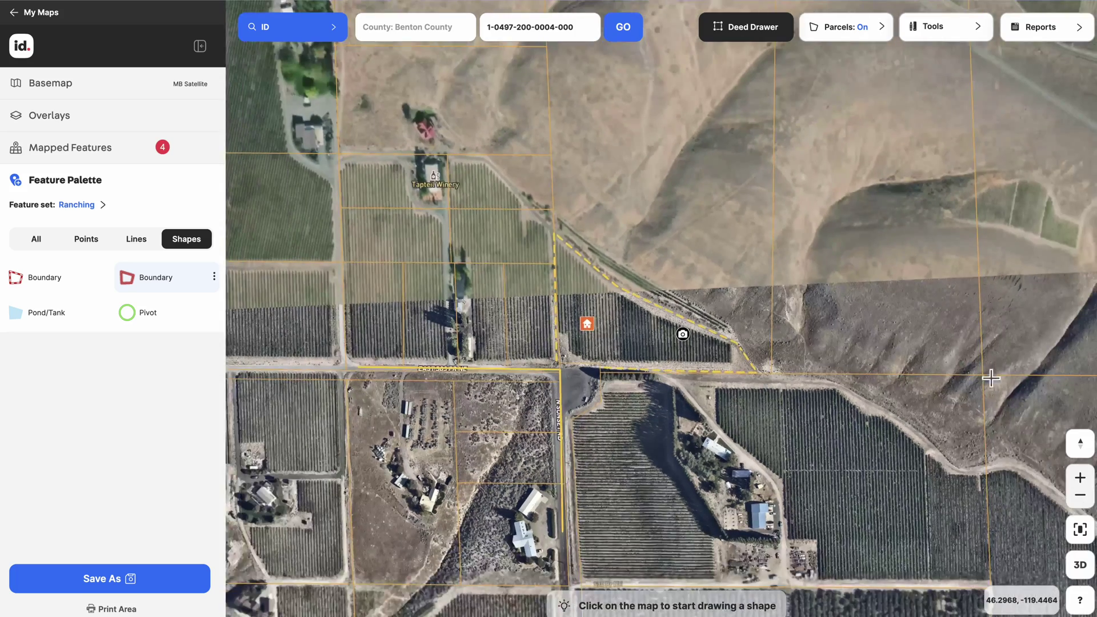
left_click_drag(924, 289, 929, 408)
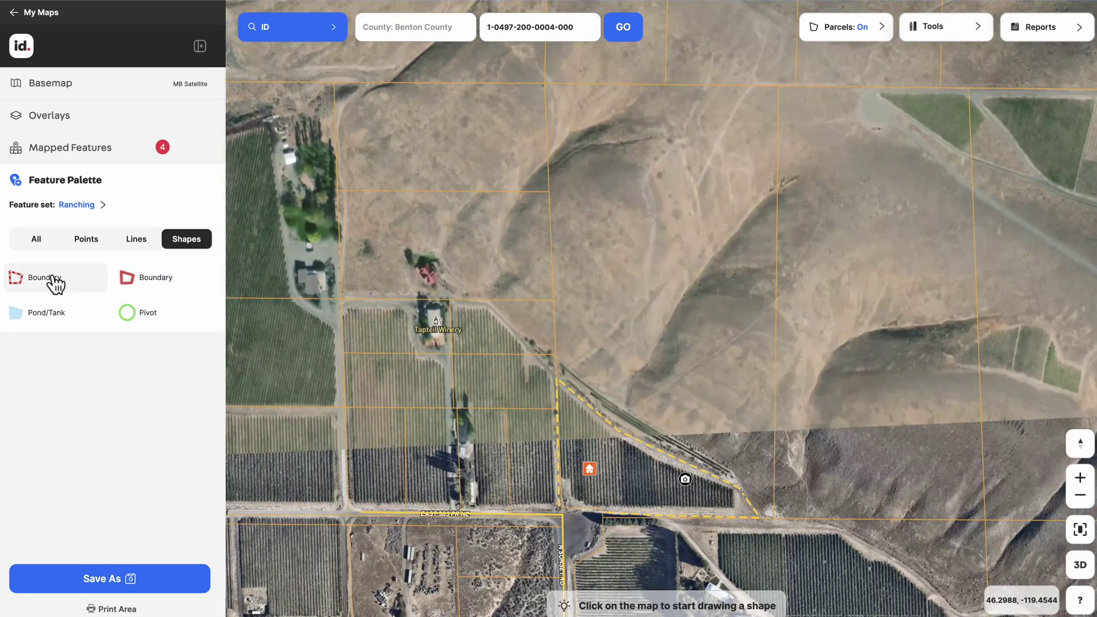
left_click(166, 279)
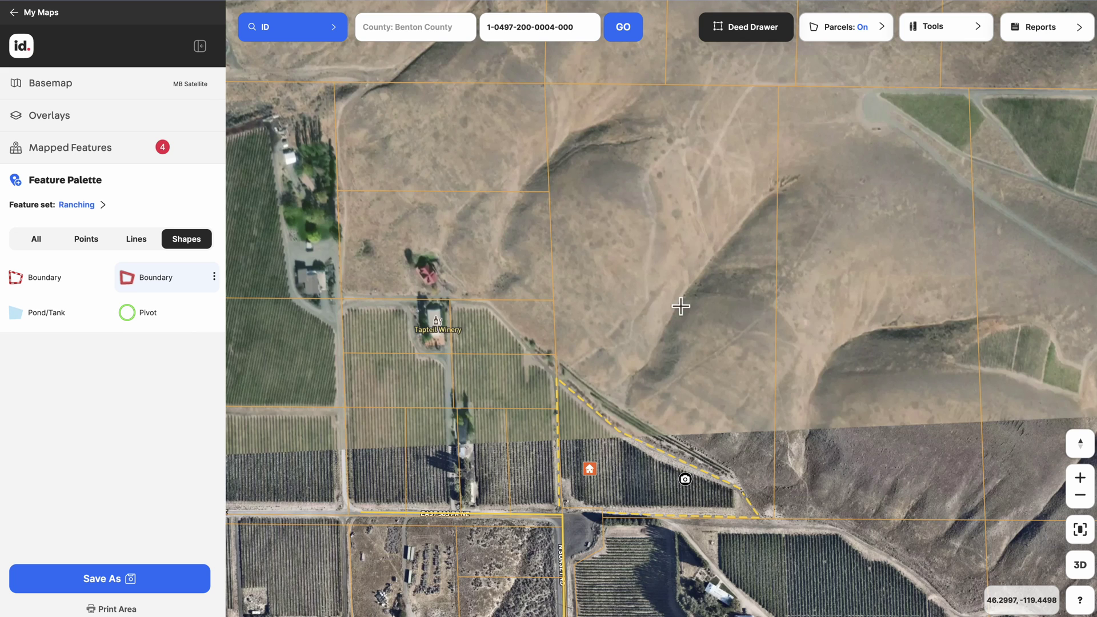
left_click(773, 518)
left_click(776, 190)
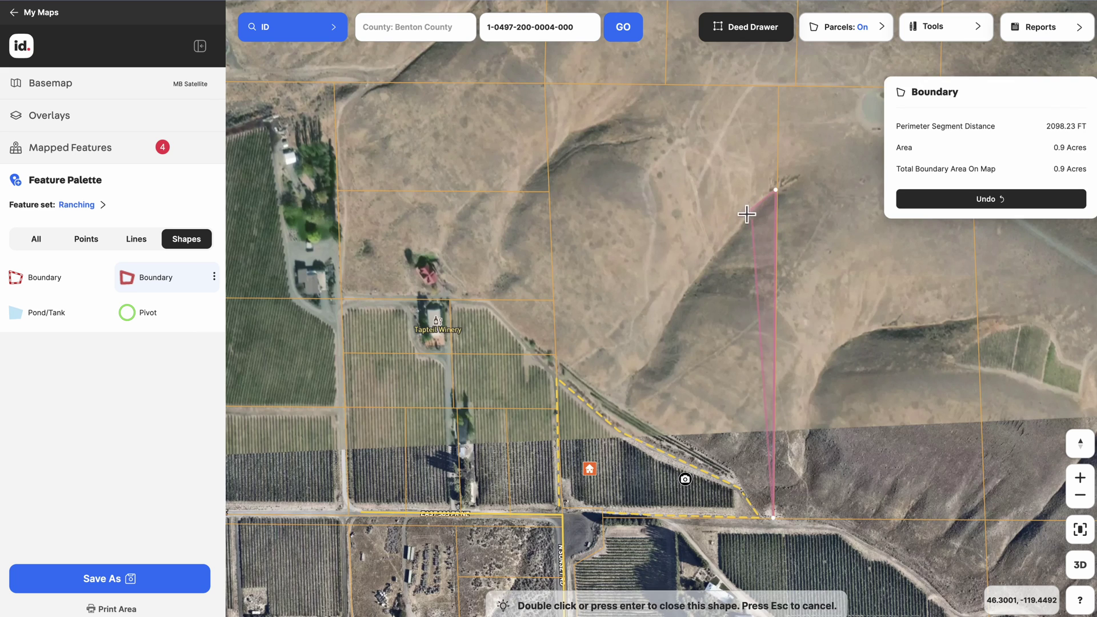
left_click(751, 210)
left_click(715, 254)
left_click(672, 315)
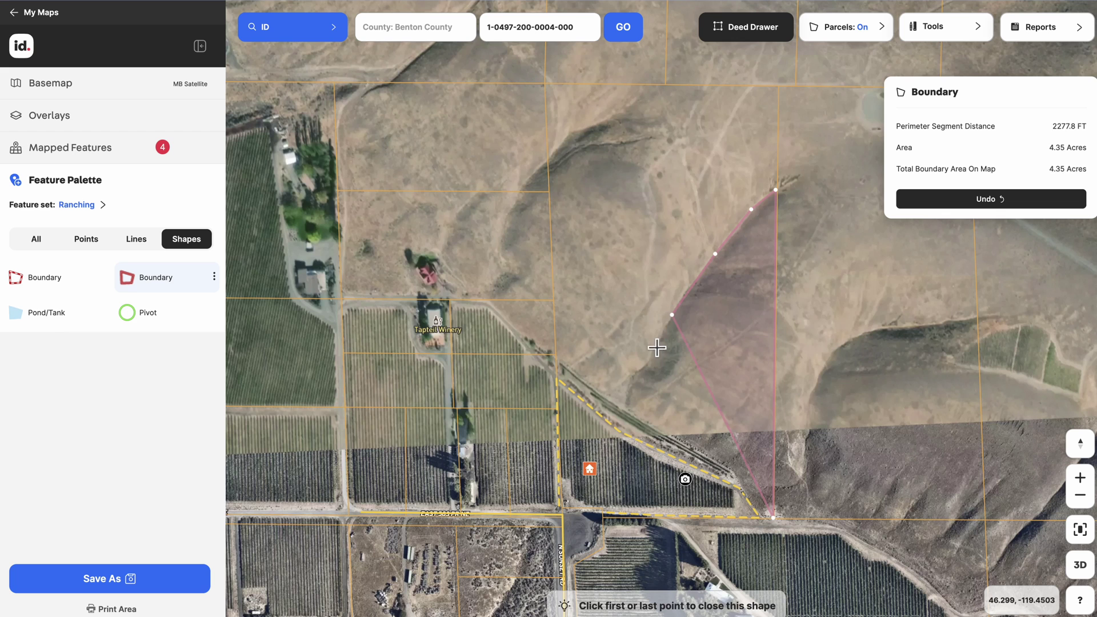
left_click(645, 368)
left_click(604, 397)
left_click(597, 409)
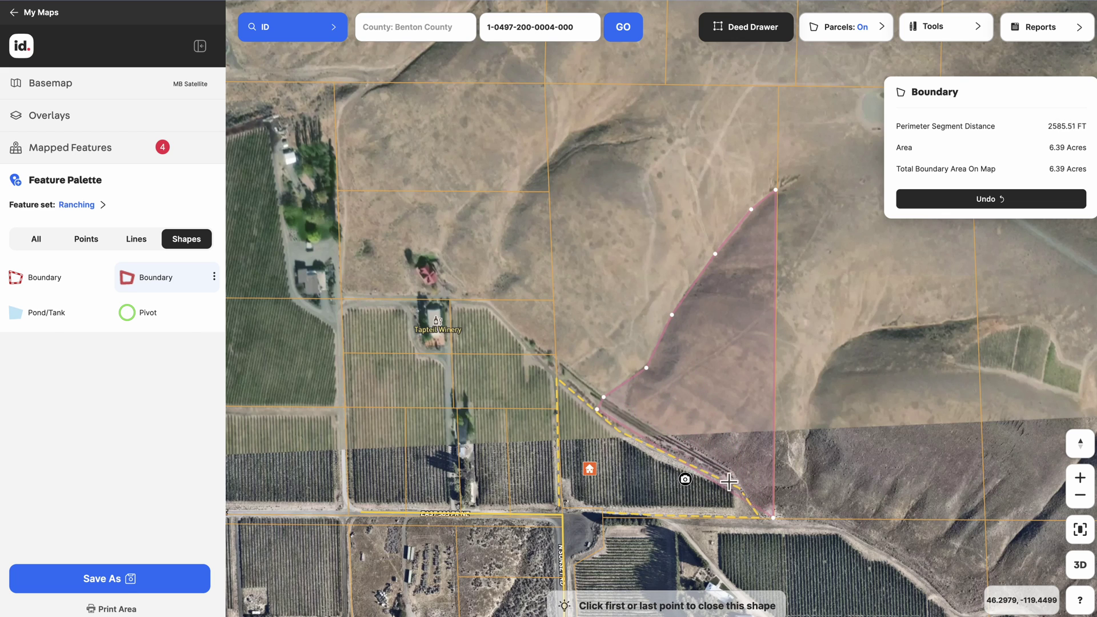
left_click(774, 518)
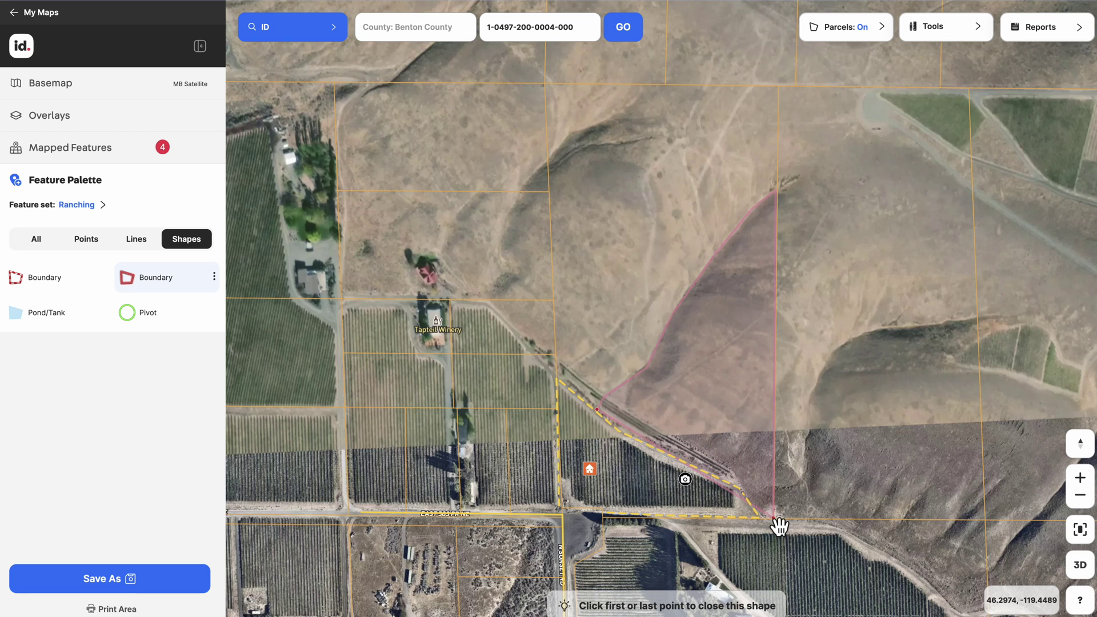
Step: Draw two more Boundary shapes around the northern parcel and the vineyard parcel
left_click(139, 283)
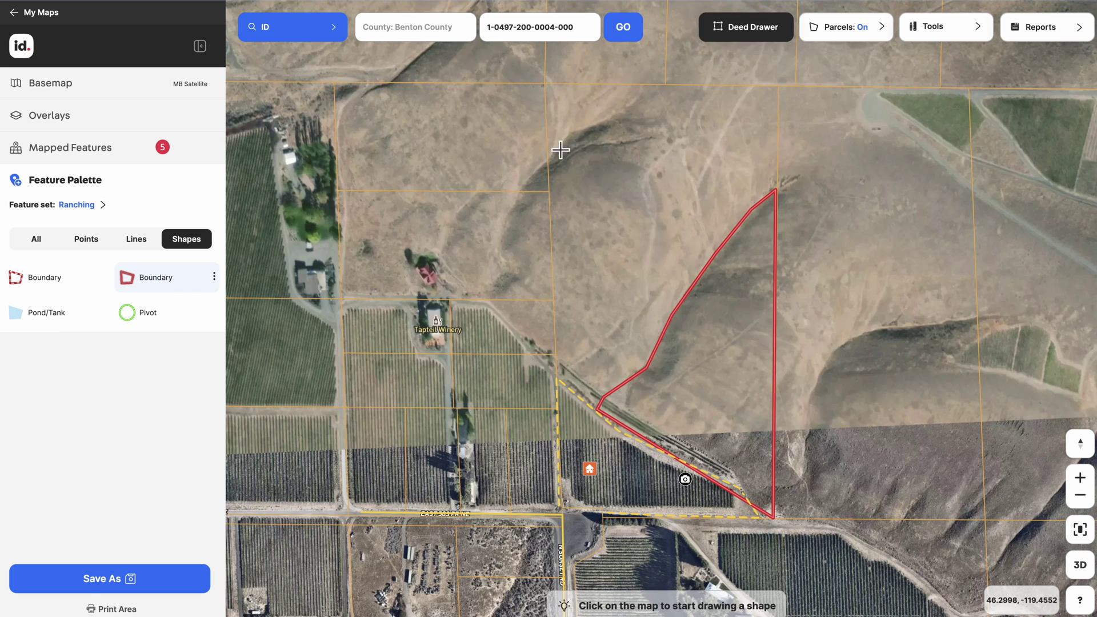
left_click(778, 87)
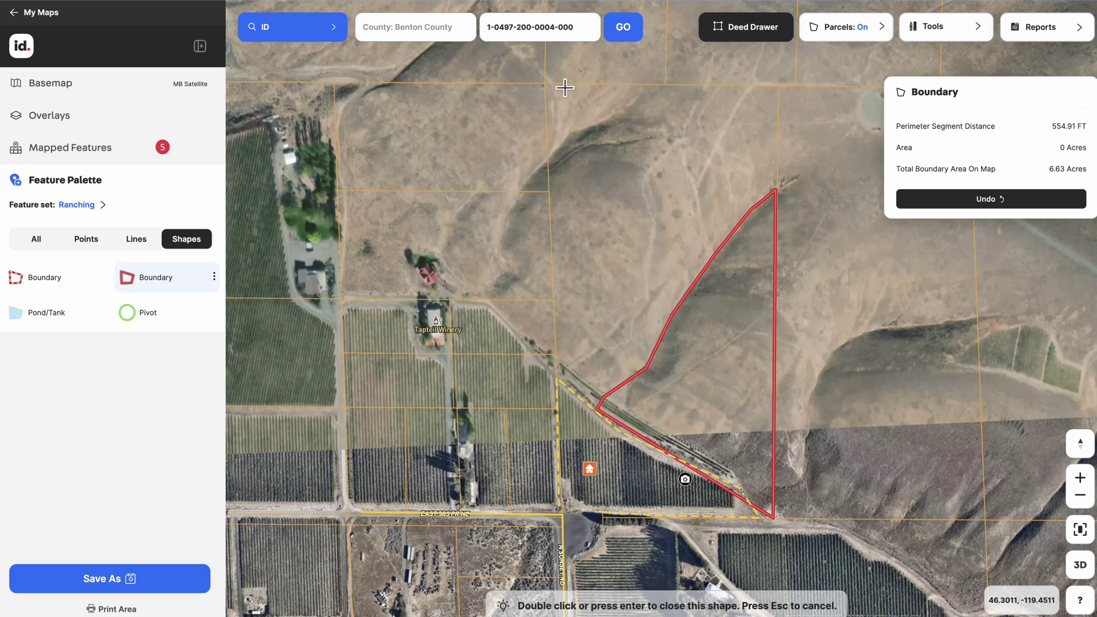
left_click(546, 85)
double_click(555, 370)
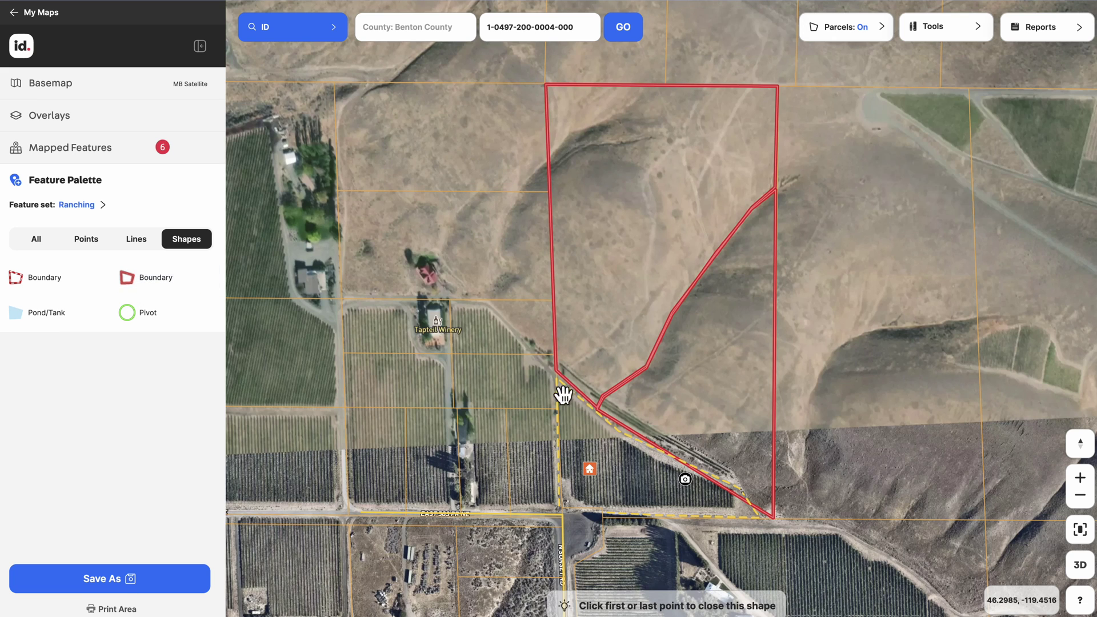
left_click(172, 280)
left_click(555, 377)
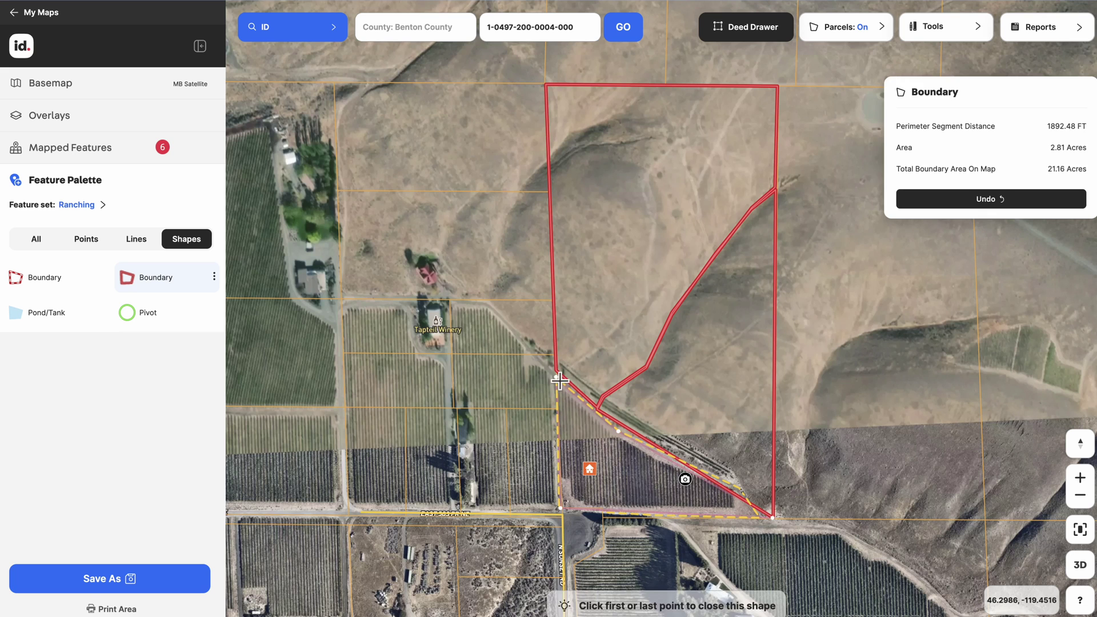
left_click(555, 377)
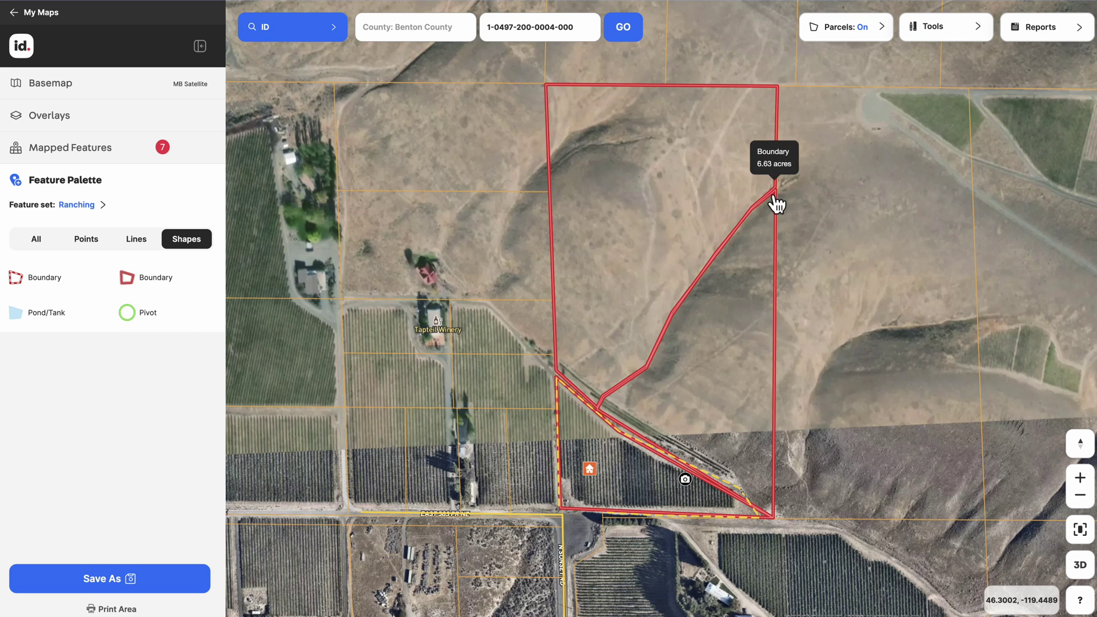
Step: Place a Video Point marker inside the vineyard parcel
left_click(84, 240)
scroll(37, 407, "down", 3)
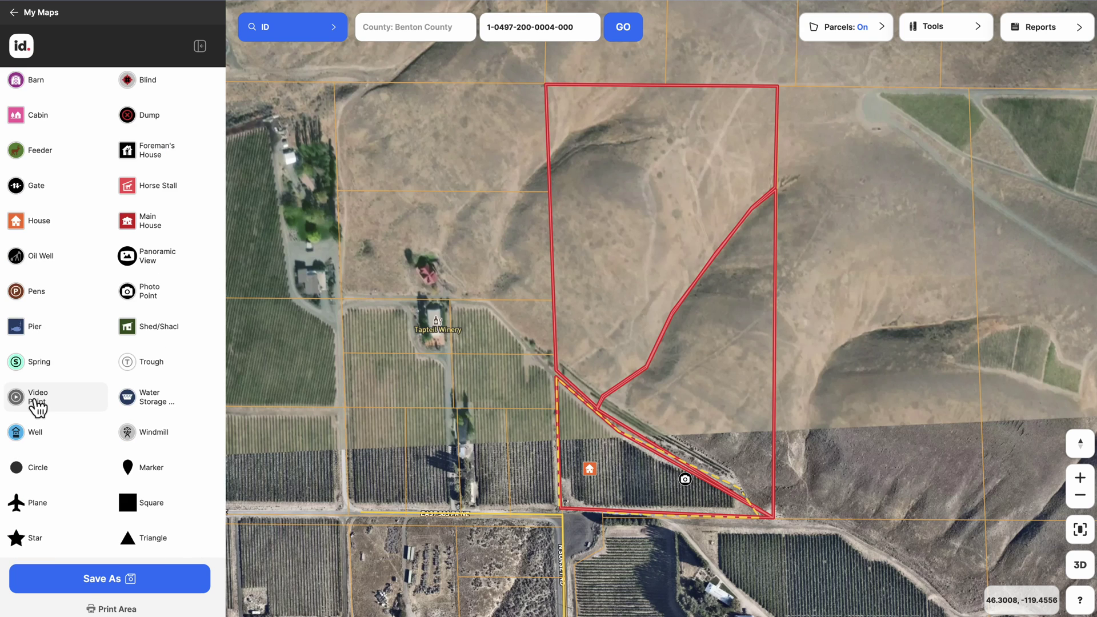
left_click(37, 407)
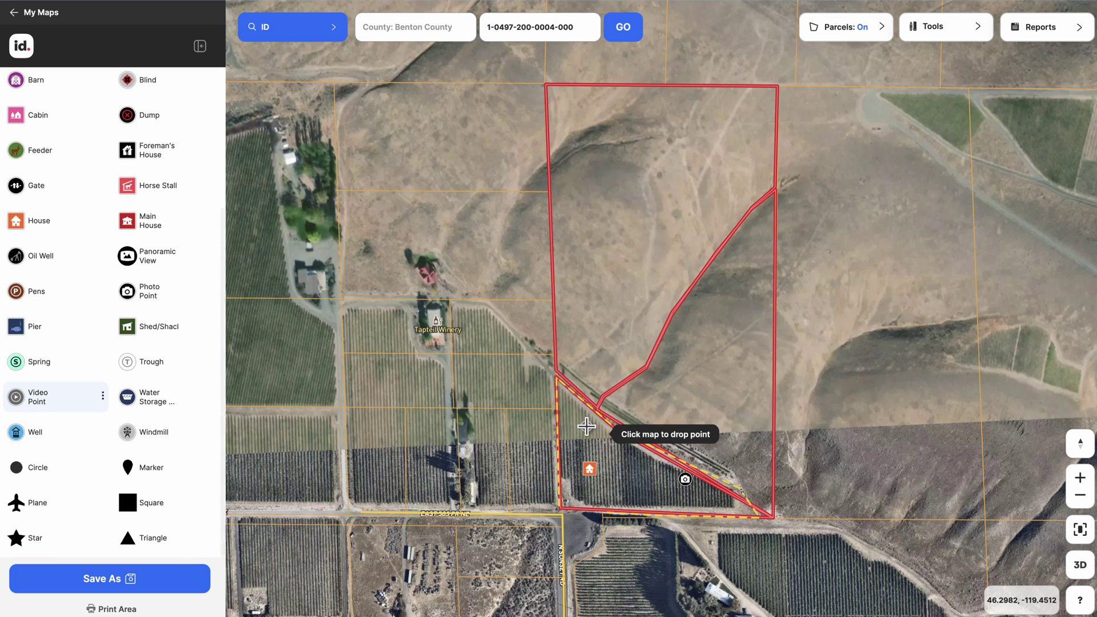
left_click(587, 426)
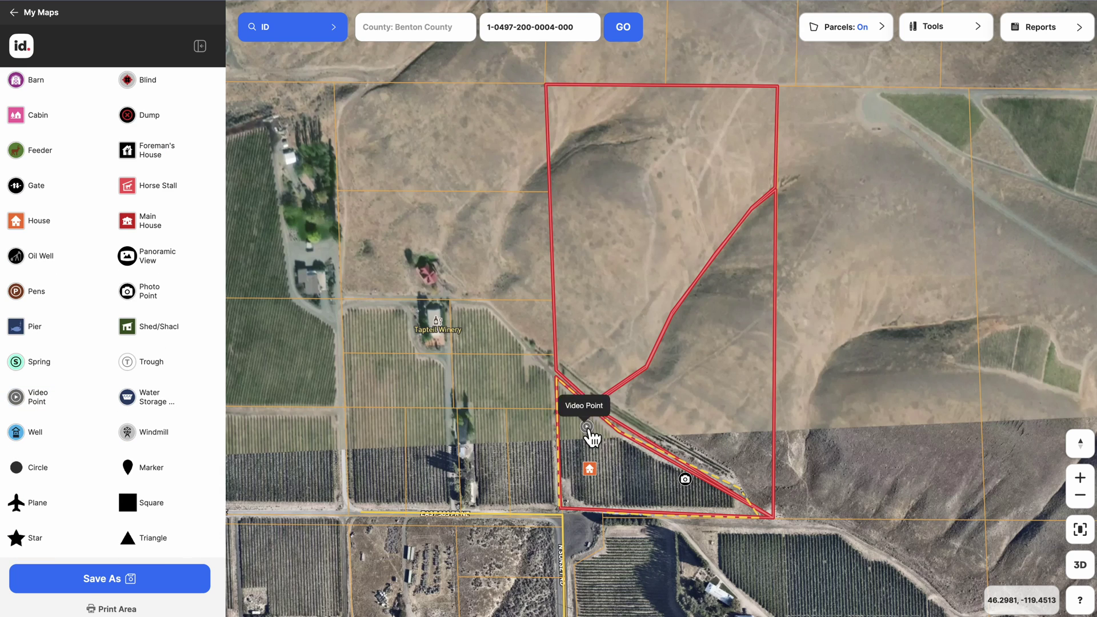
left_click(588, 429)
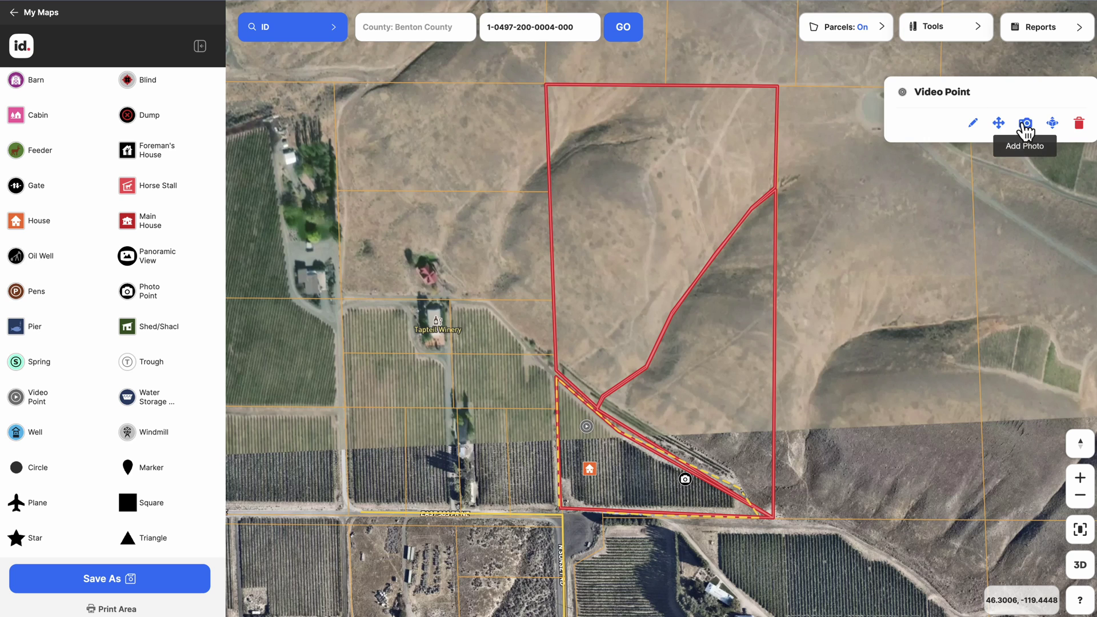
Step: Paste the YouTube URL into the Video Point's Web Link field and upload it
left_click(1027, 126)
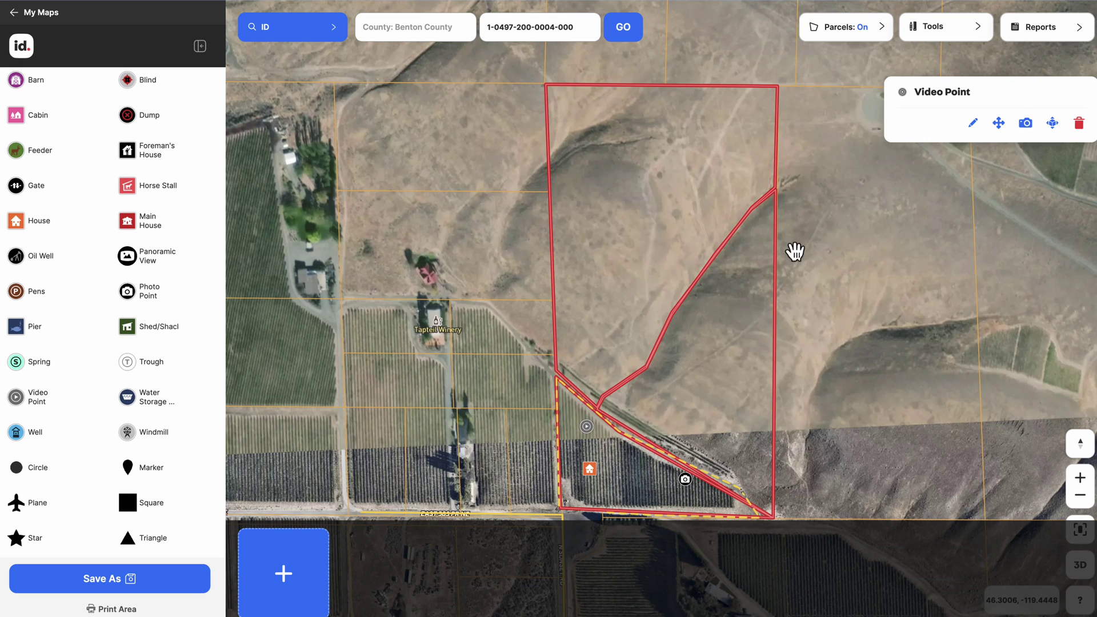
left_click(280, 590)
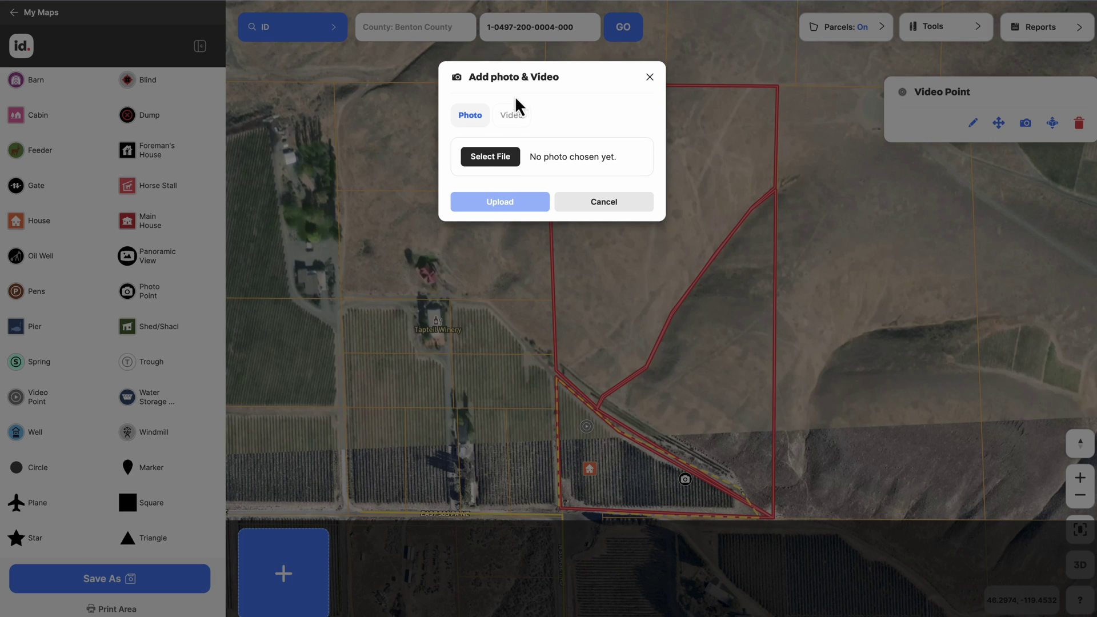
left_click(510, 118)
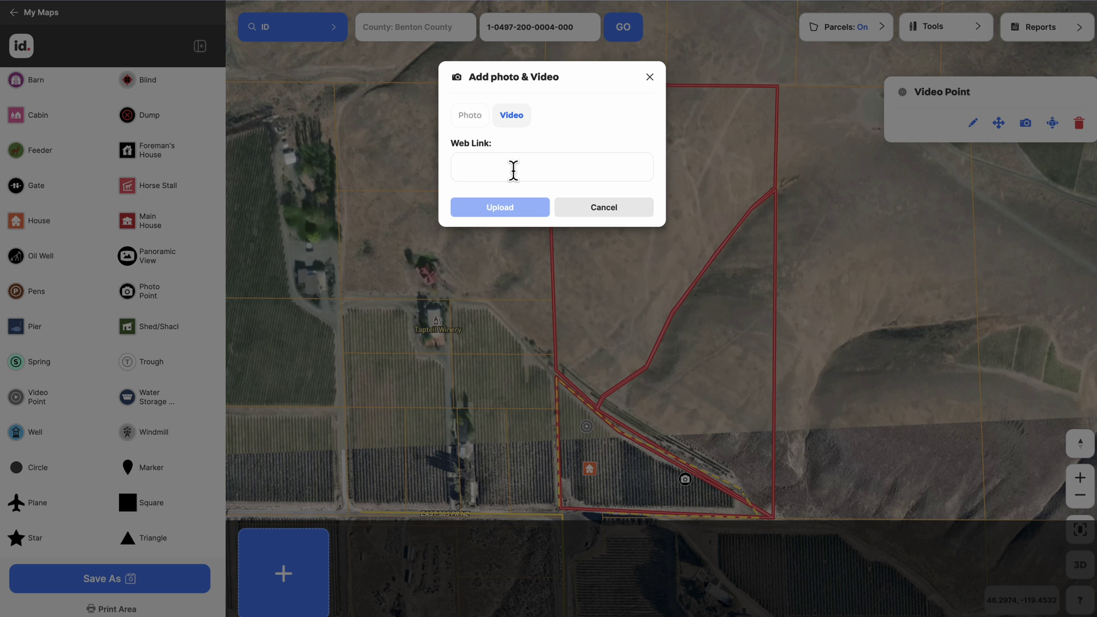
left_click(514, 169)
key("ctrl+v")
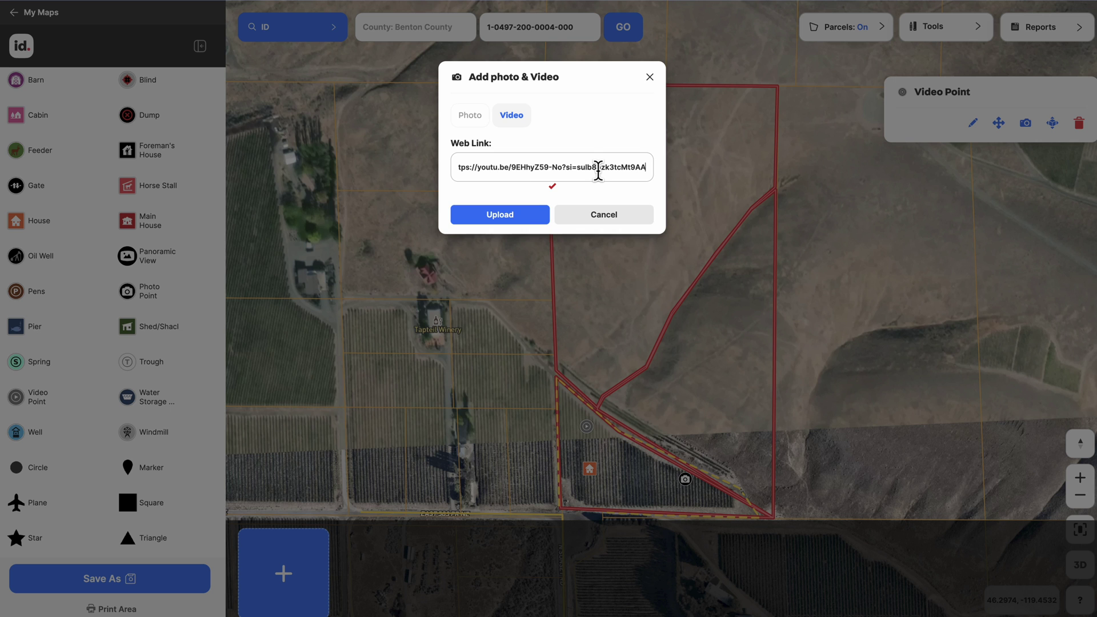
left_click(522, 210)
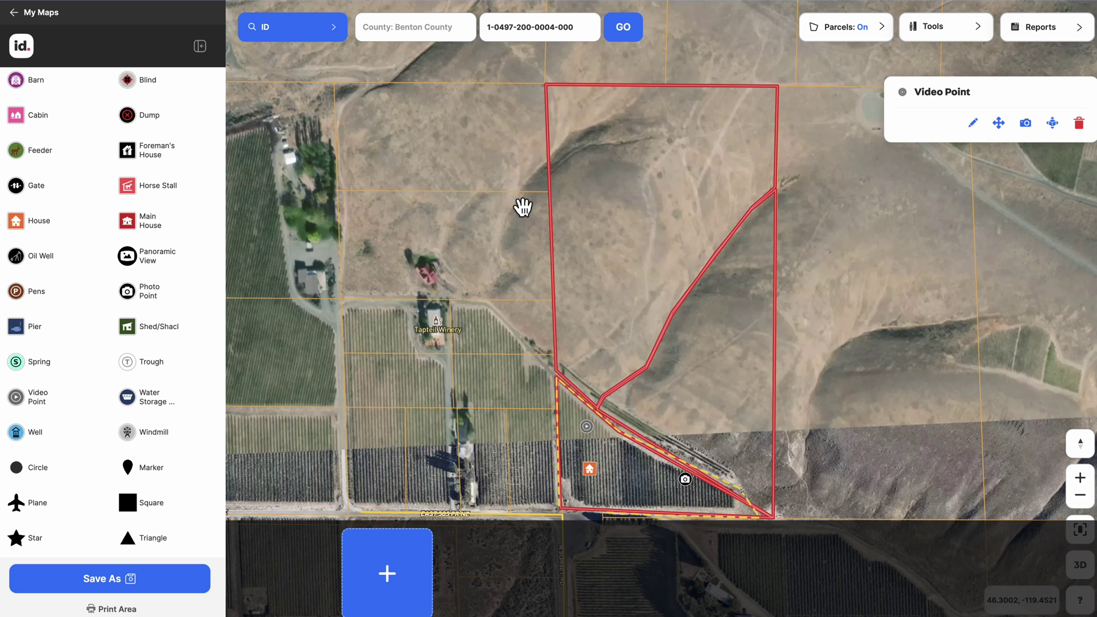
mouse_move(314, 582)
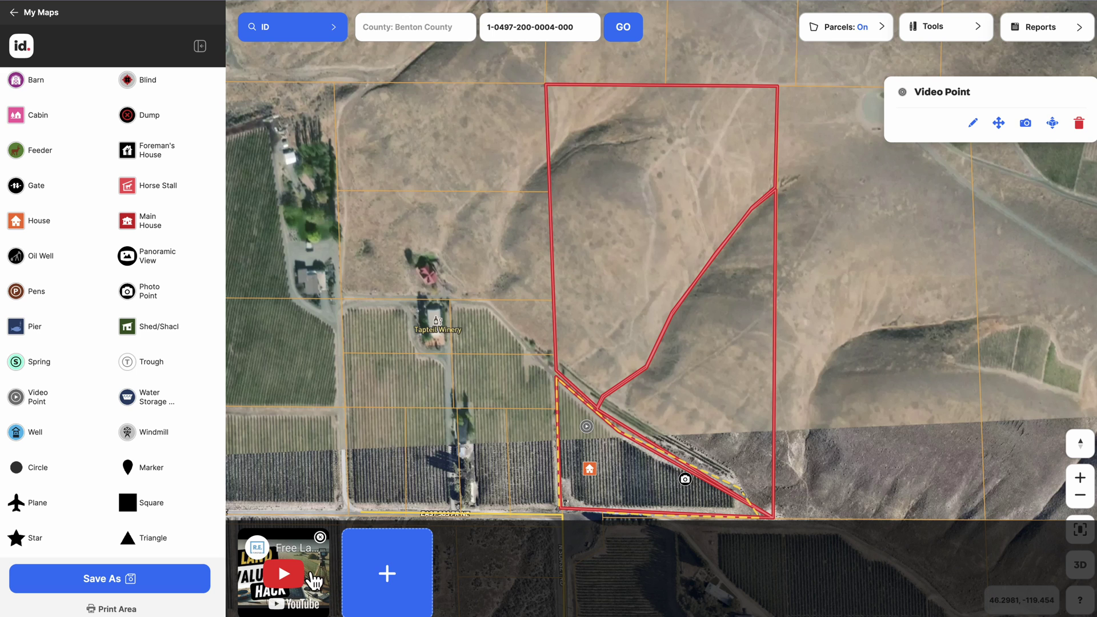
left_click(565, 573)
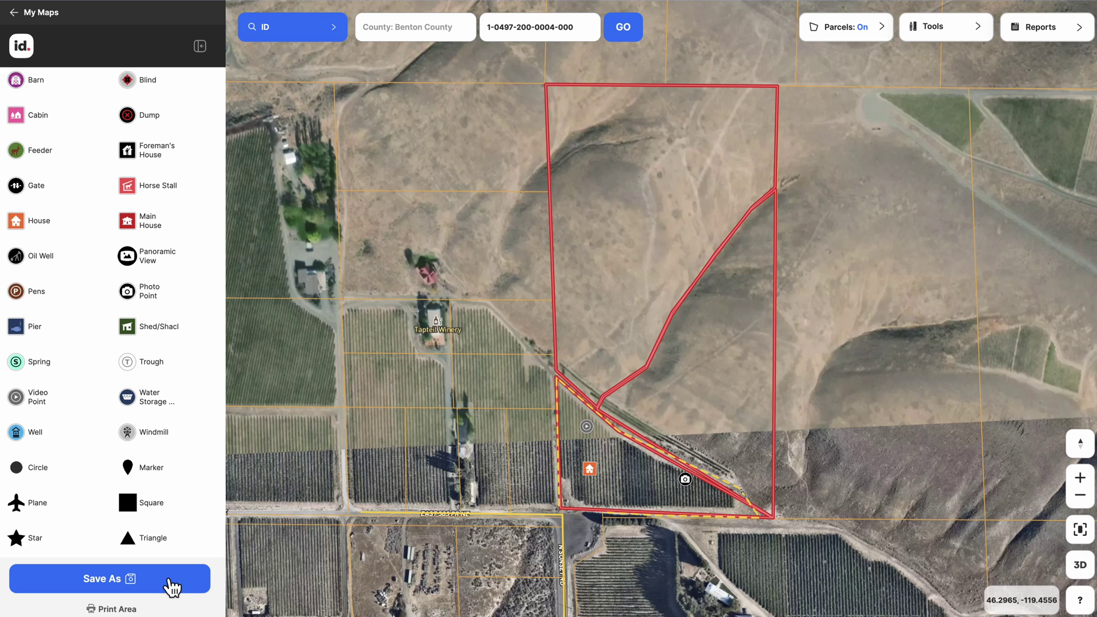
Step: Save the map as 'Example Map' and copy its unbranded share link
left_click(171, 585)
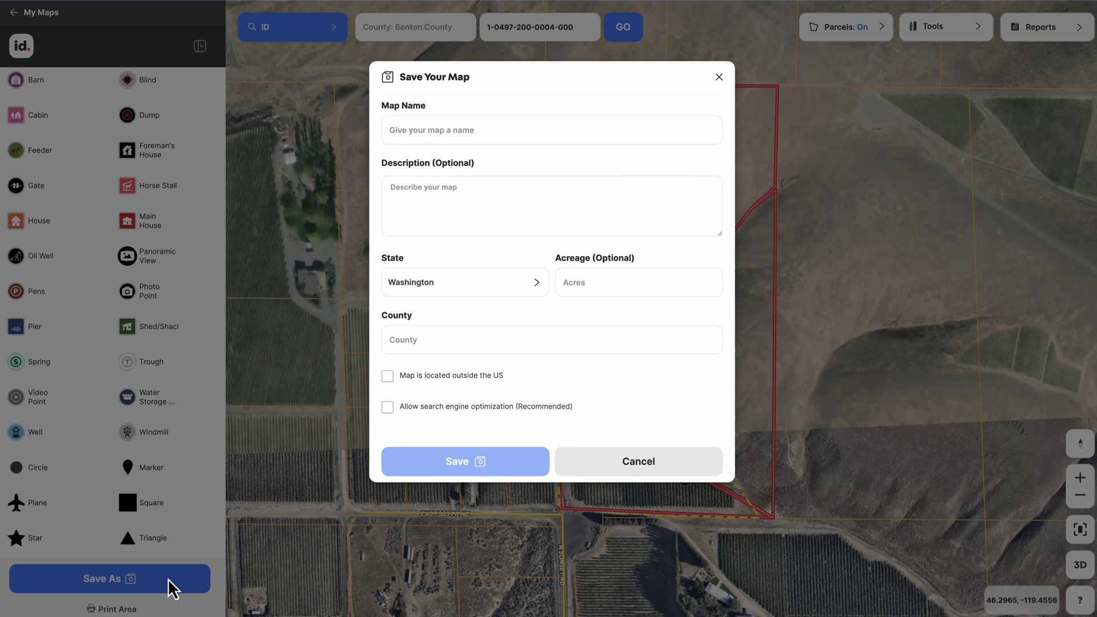
type("Example Map")
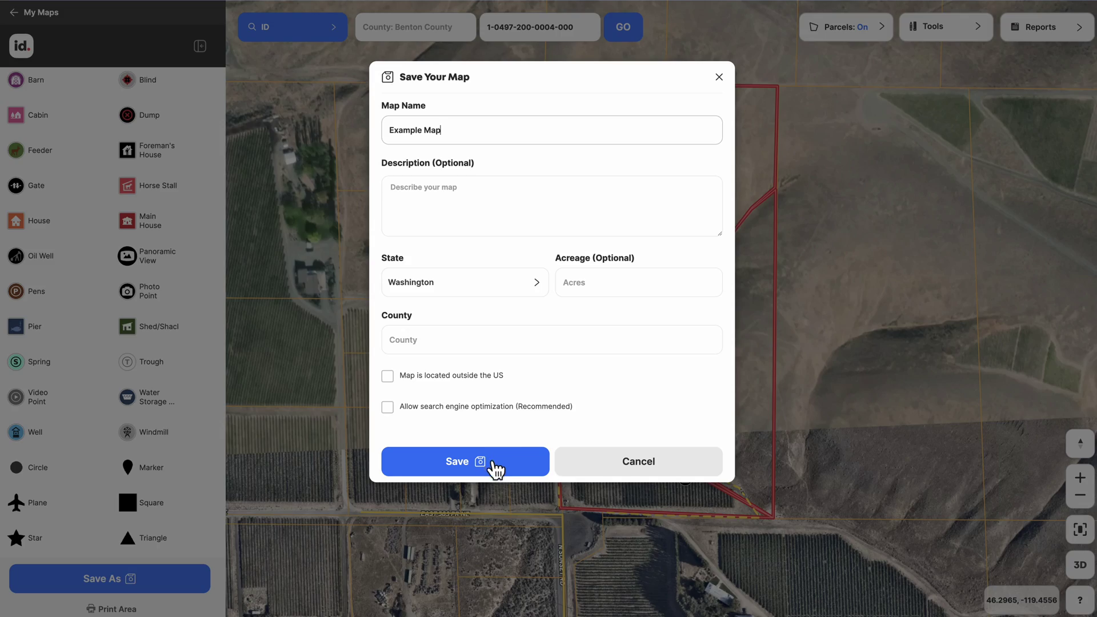
left_click(495, 464)
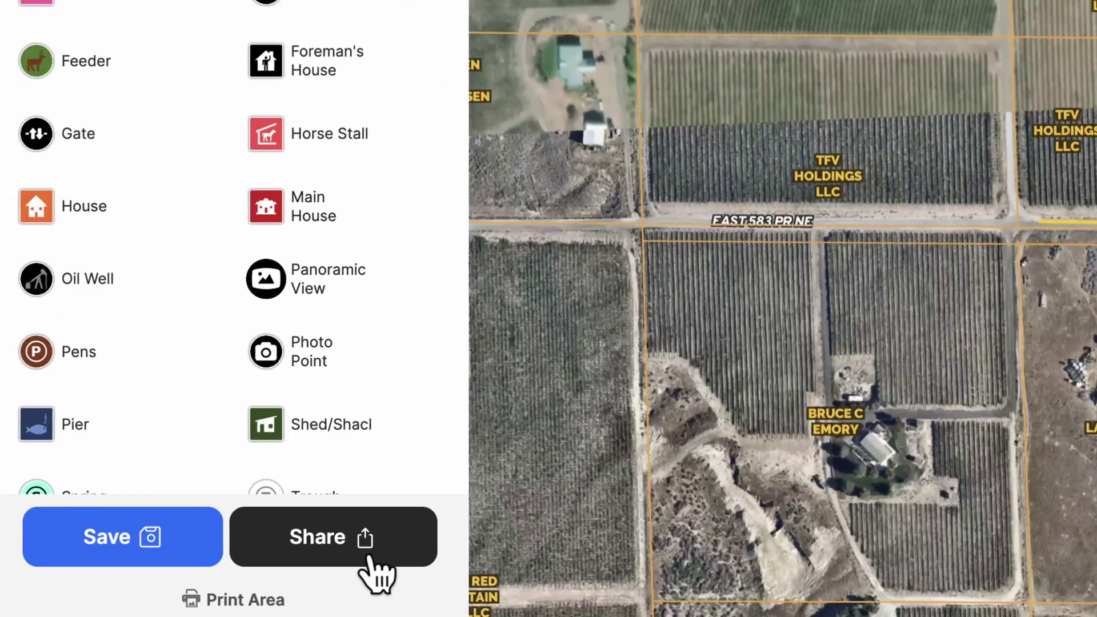
left_click(370, 558)
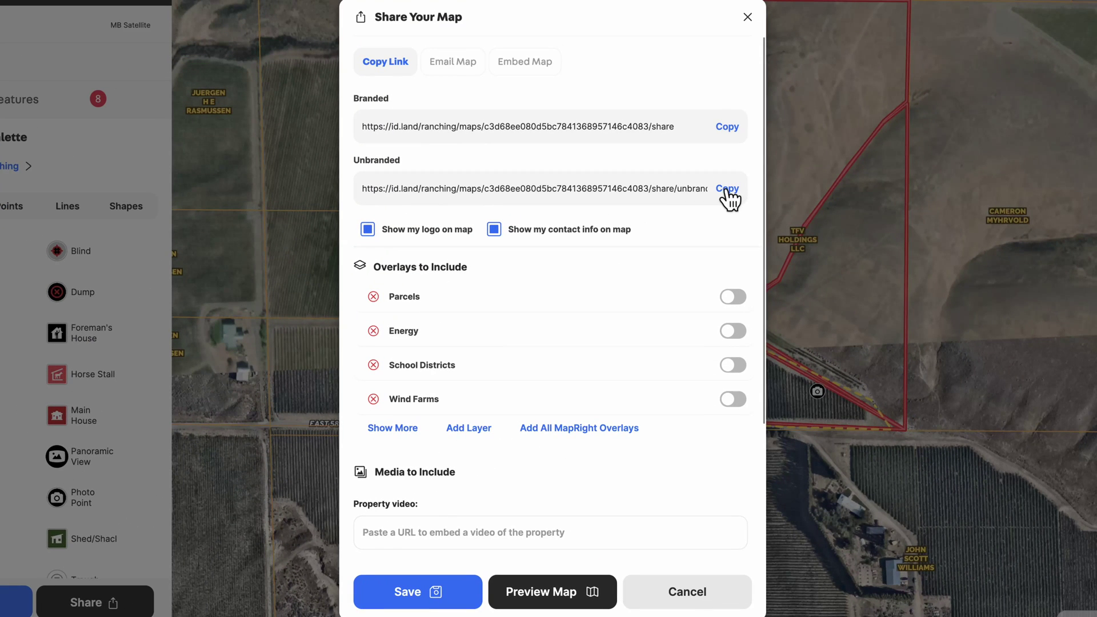
left_click(728, 190)
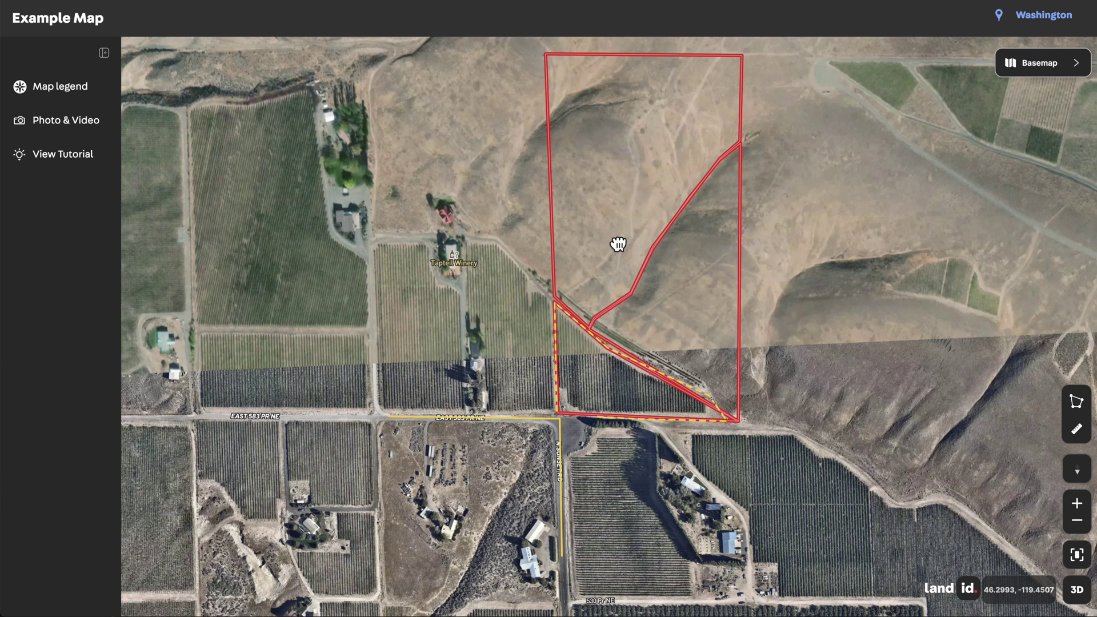
Step: In the shared map's Photo & Video list, preview the property photo full size, then close it
left_click_drag(619, 246, 619, 278)
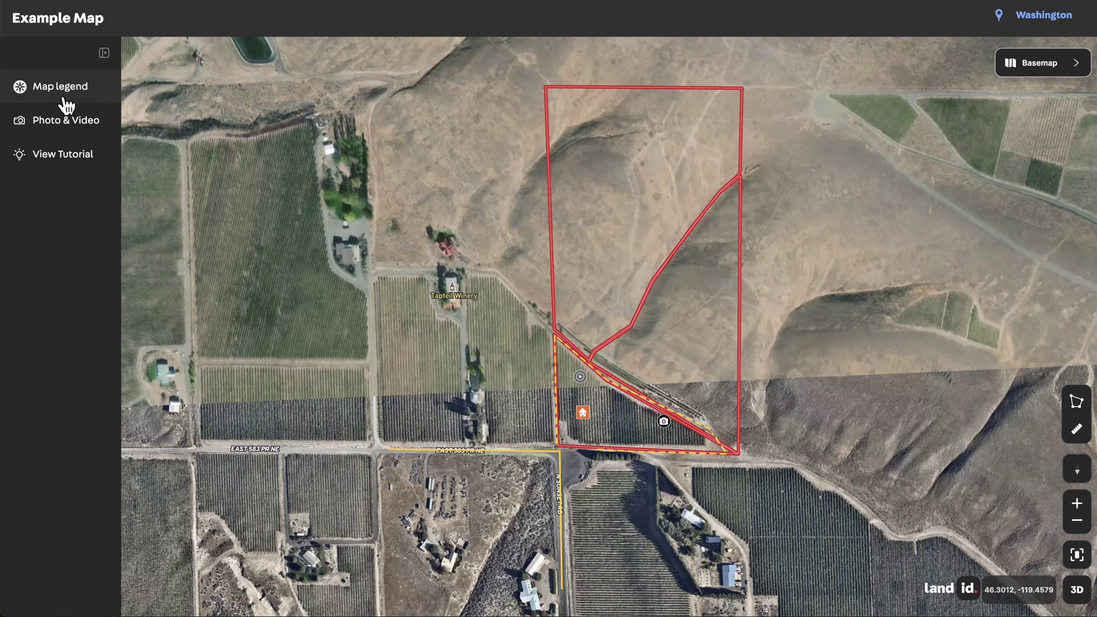
left_click(64, 120)
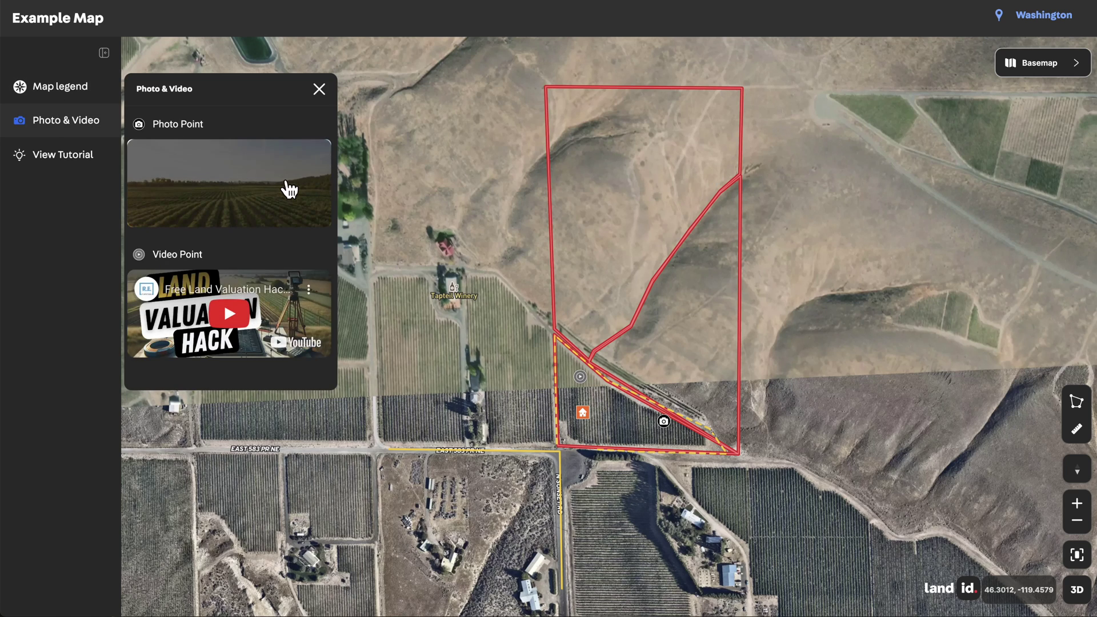
left_click(289, 189)
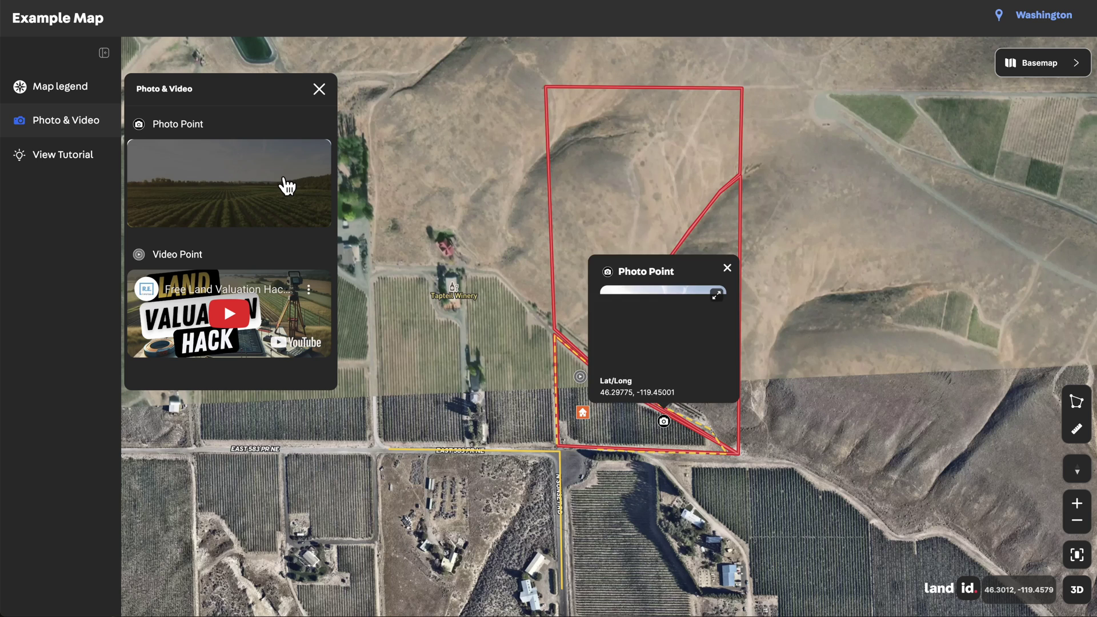
left_click(698, 327)
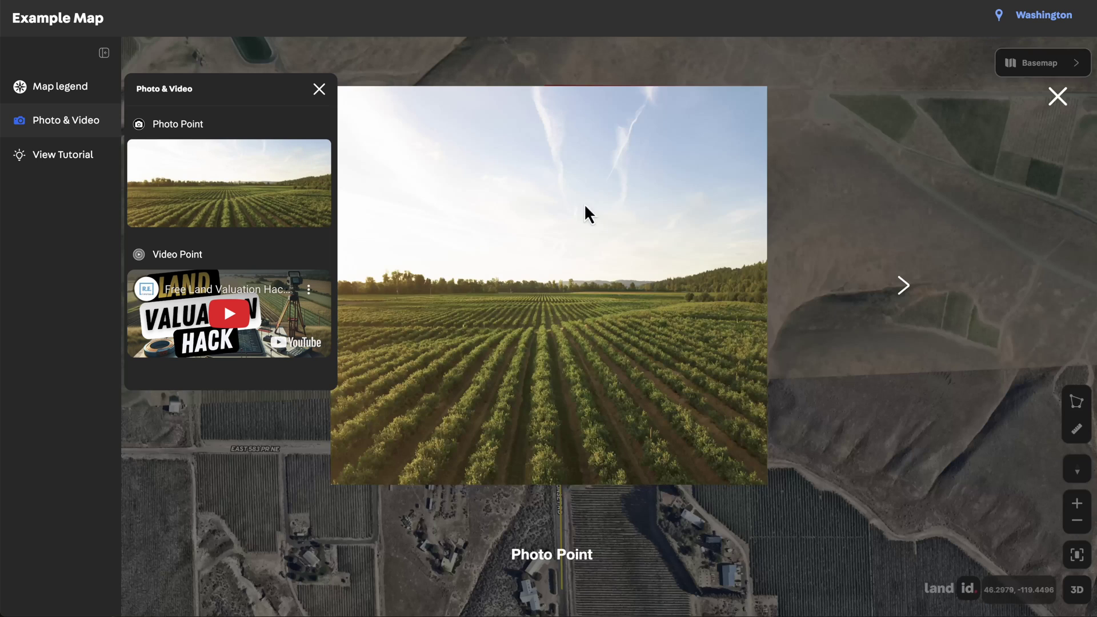
left_click(886, 164)
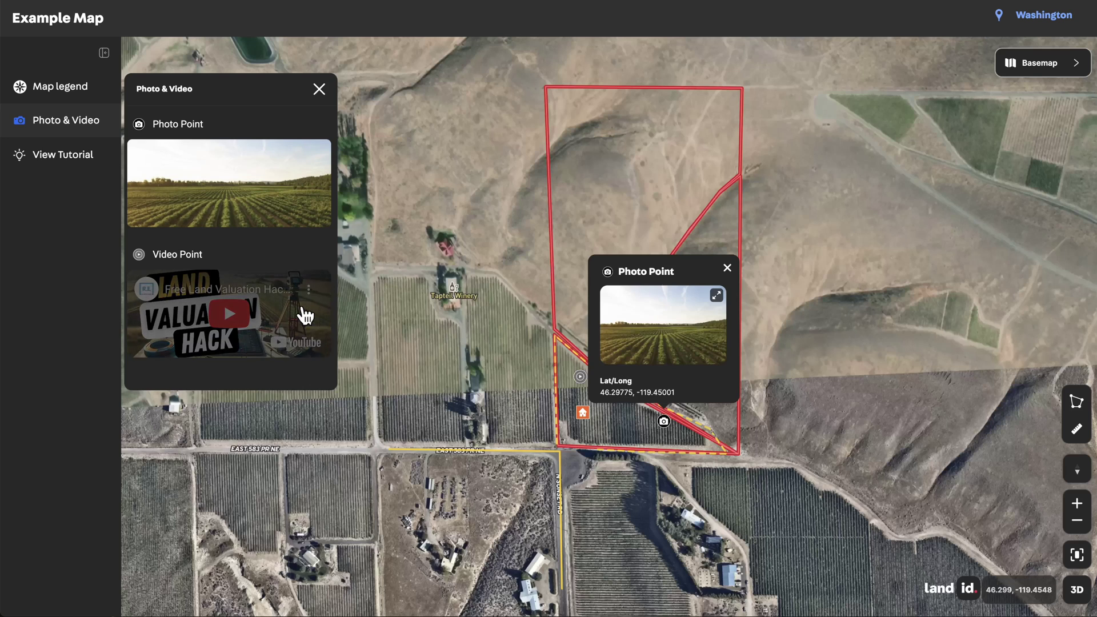
Step: Locate the video point, then run the guided tutorial and dismiss its hints
left_click(304, 313)
left_click(87, 161)
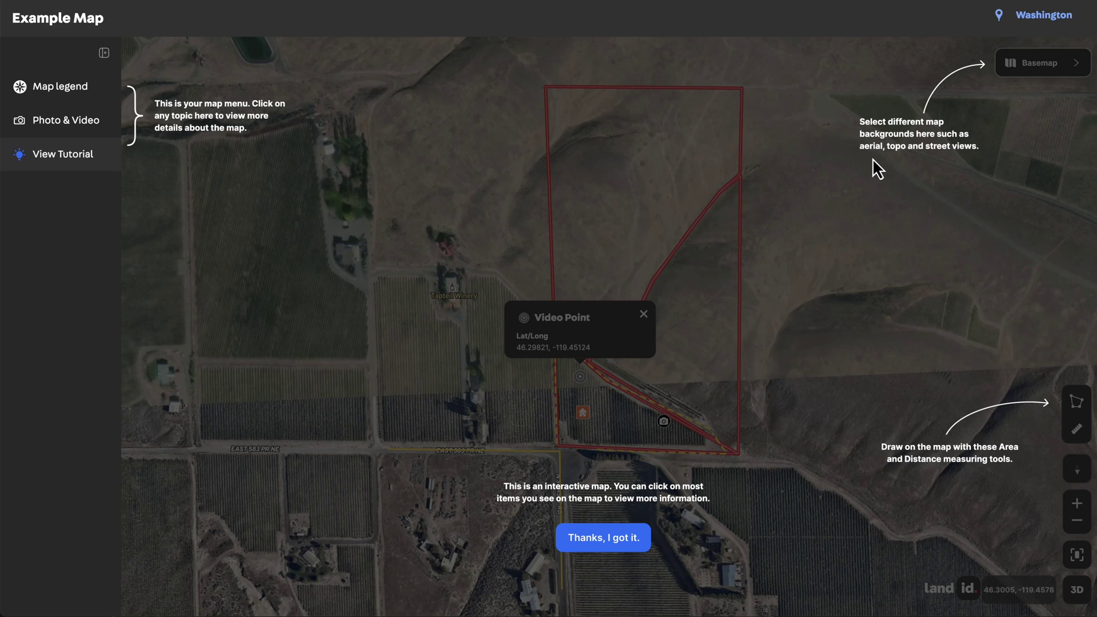
left_click(633, 542)
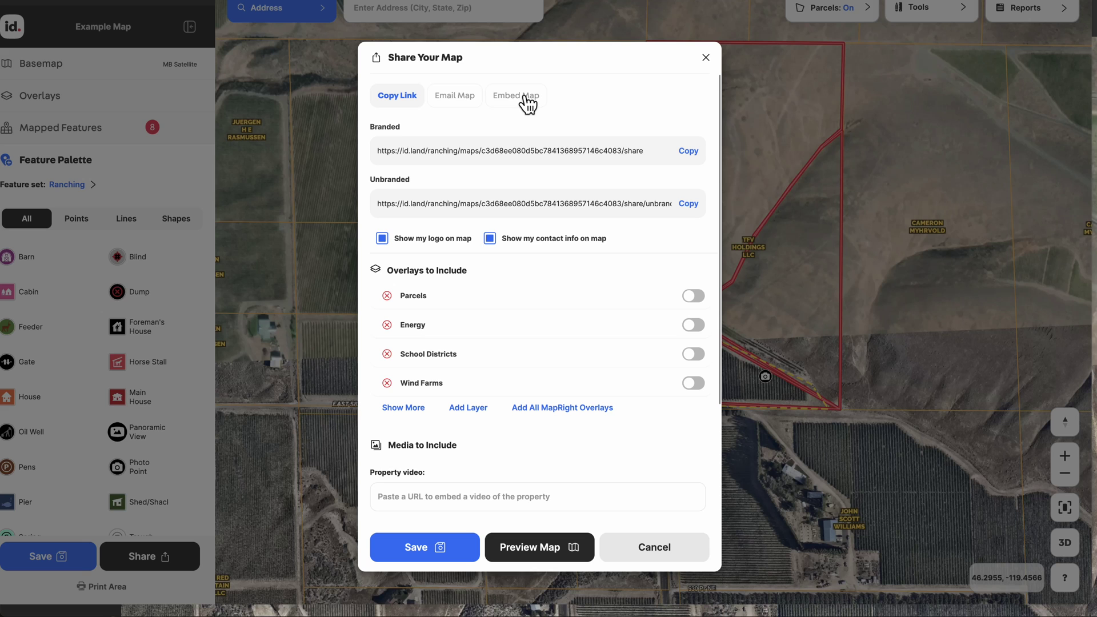
Step: Copy the map's unbranded iframe code from the Embed Map tab
left_click(523, 102)
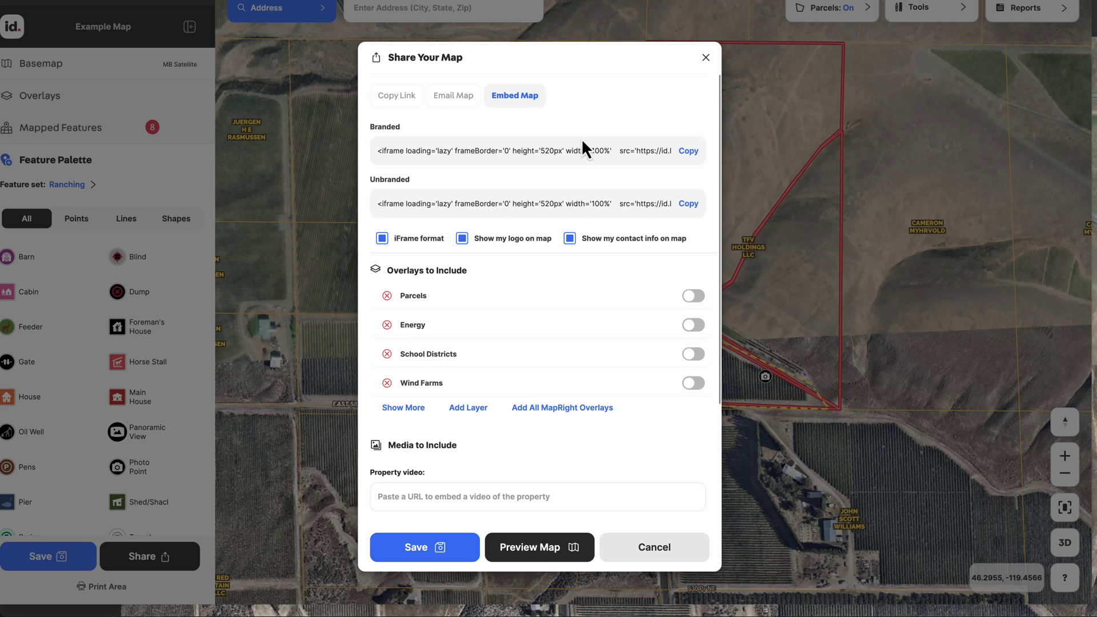
left_click(686, 207)
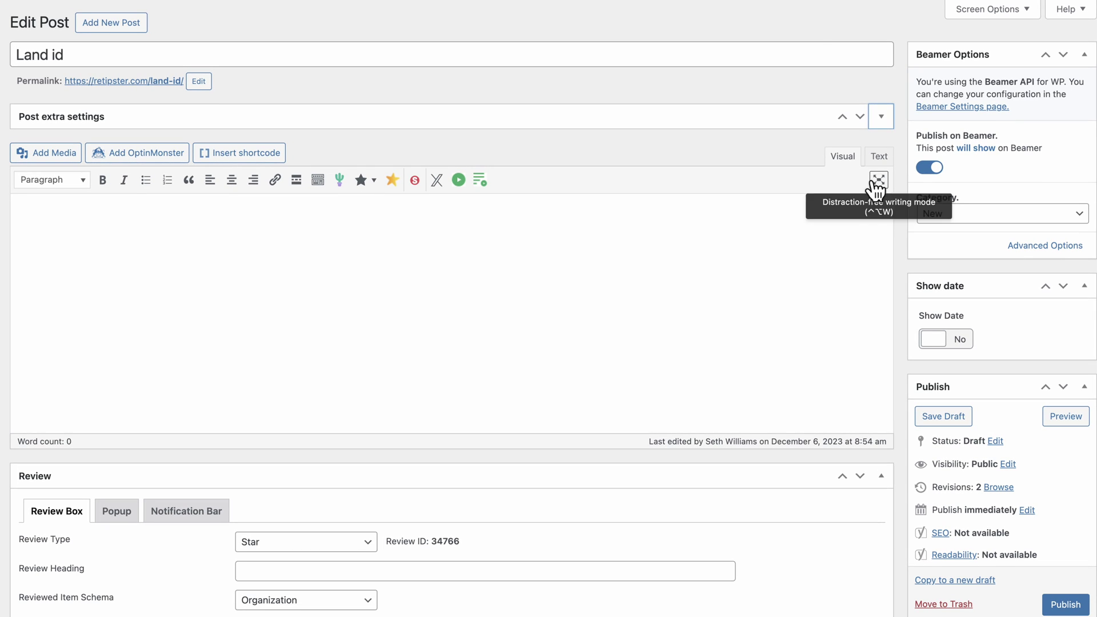
Step: Paste the iframe code into the 'Land id' post body in Text mode and preview the post
left_click(881, 159)
left_click(708, 263)
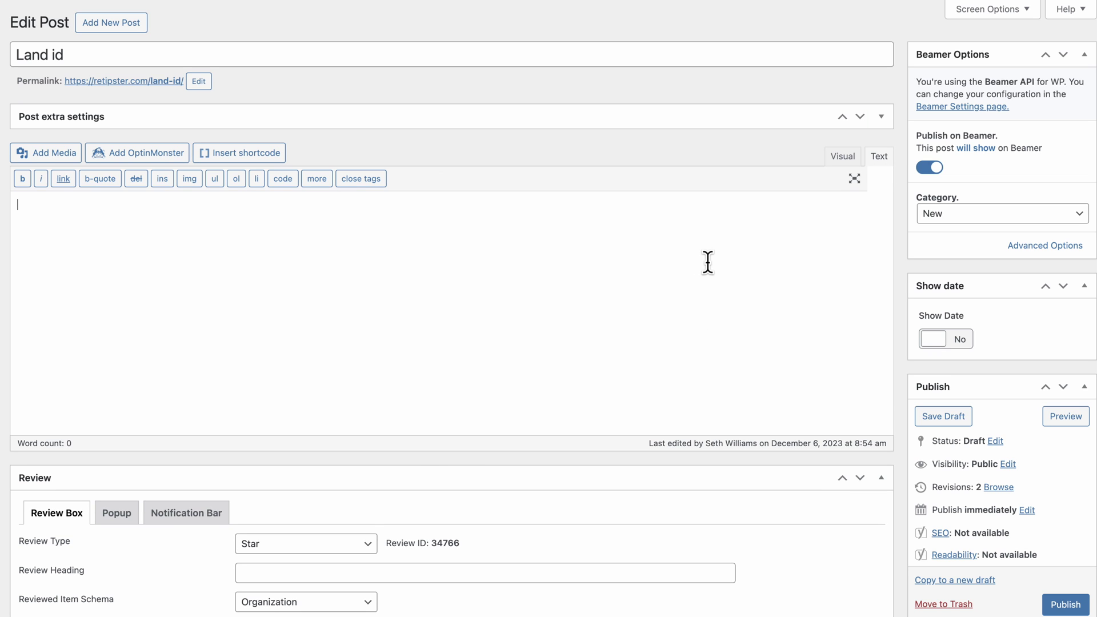
key("super+v")
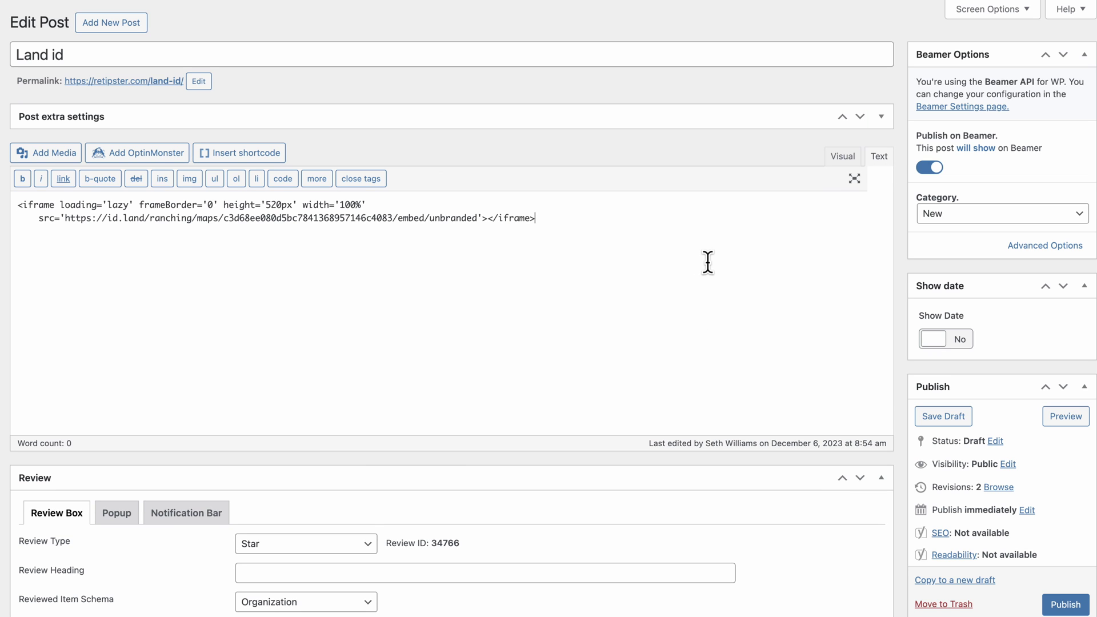
left_click(1071, 418)
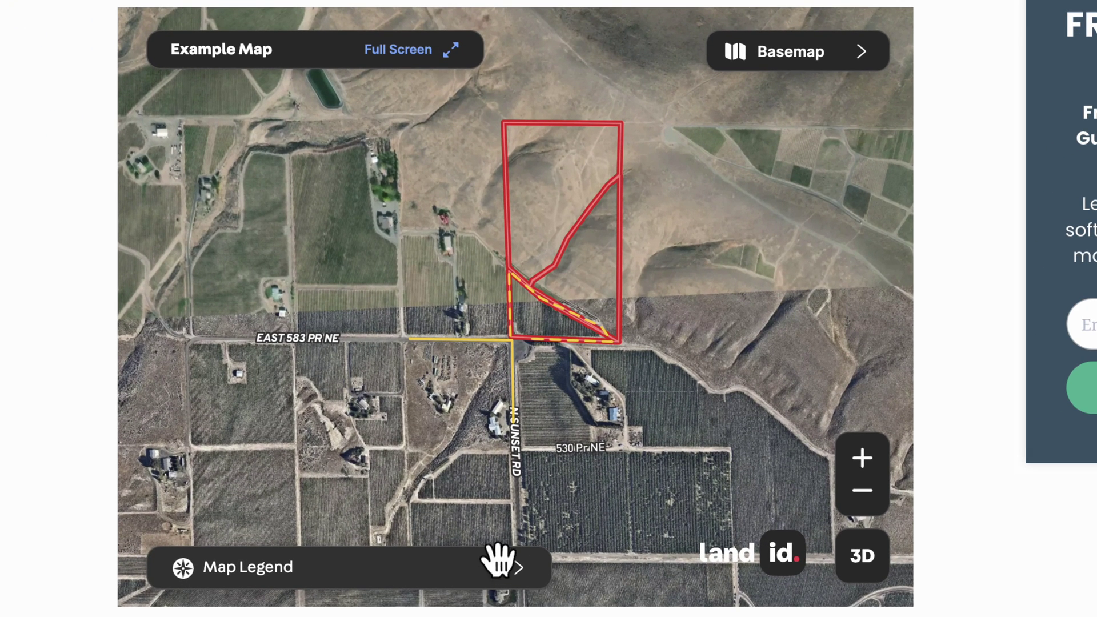
Step: Turn on the Parcels layer from the embedded map's legend
left_click(517, 579)
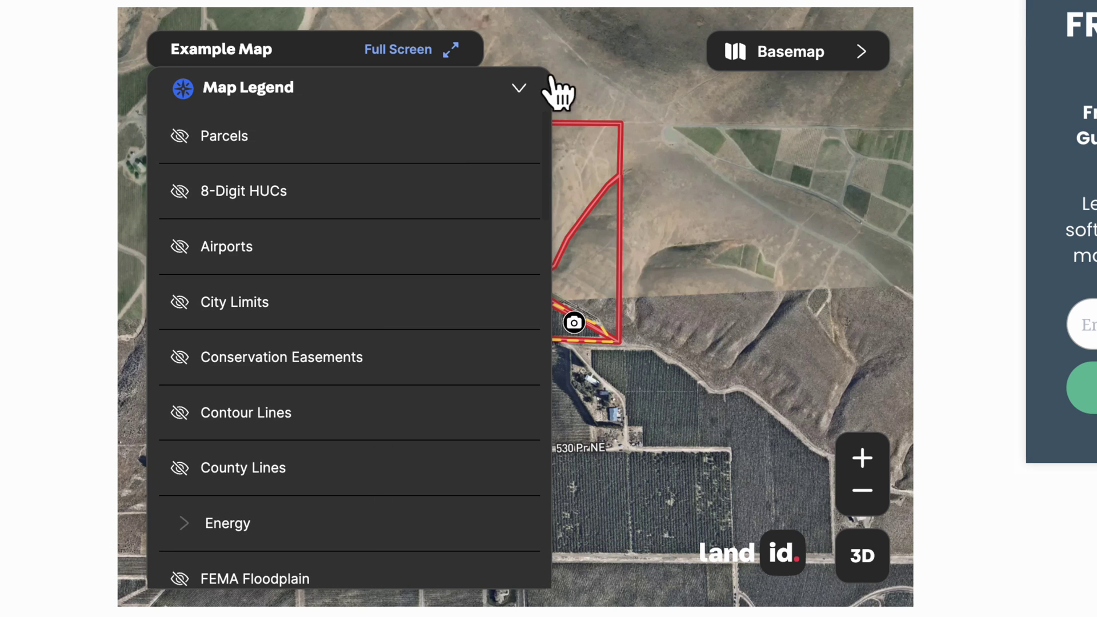
left_click(288, 150)
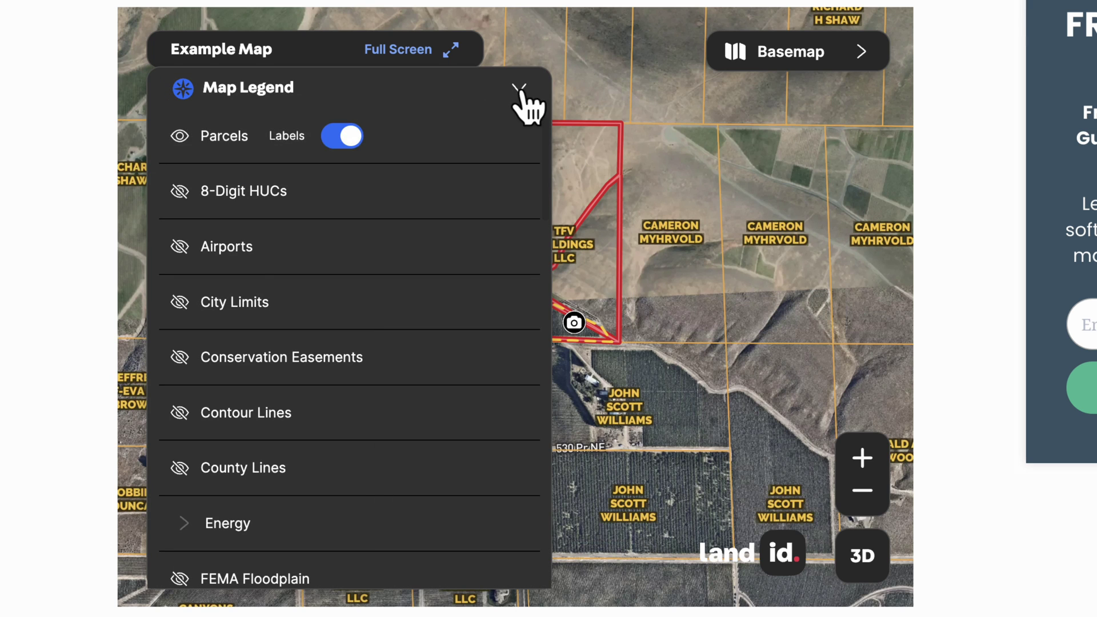
mouse_move(246, 265)
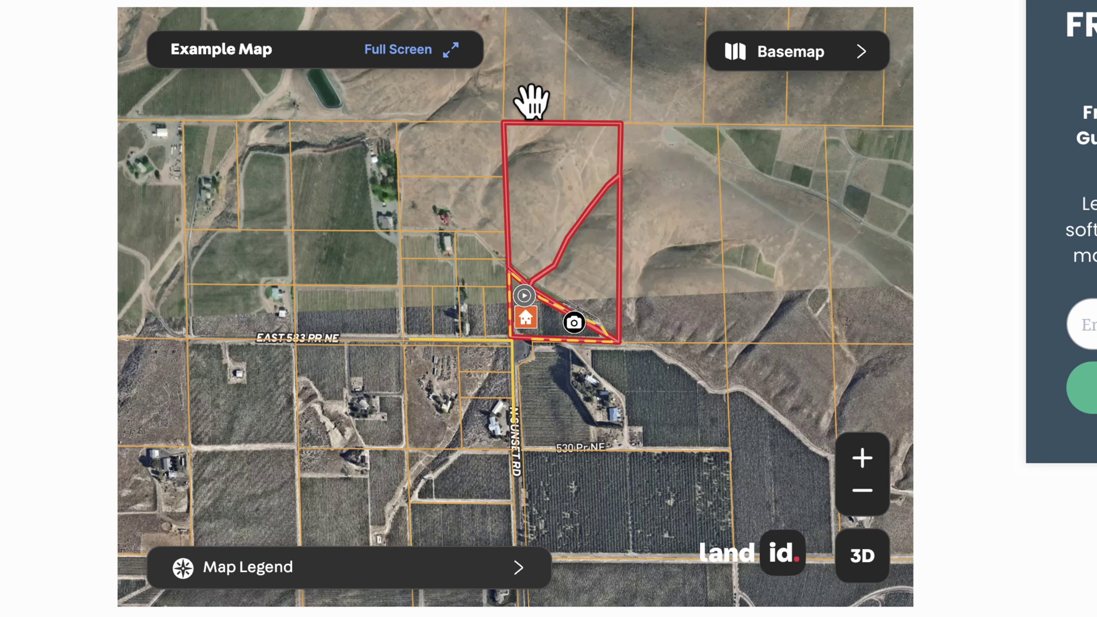
Step: Switch the embedded map to 3D and zoom in twice, keeping the parcel centred
left_click(869, 578)
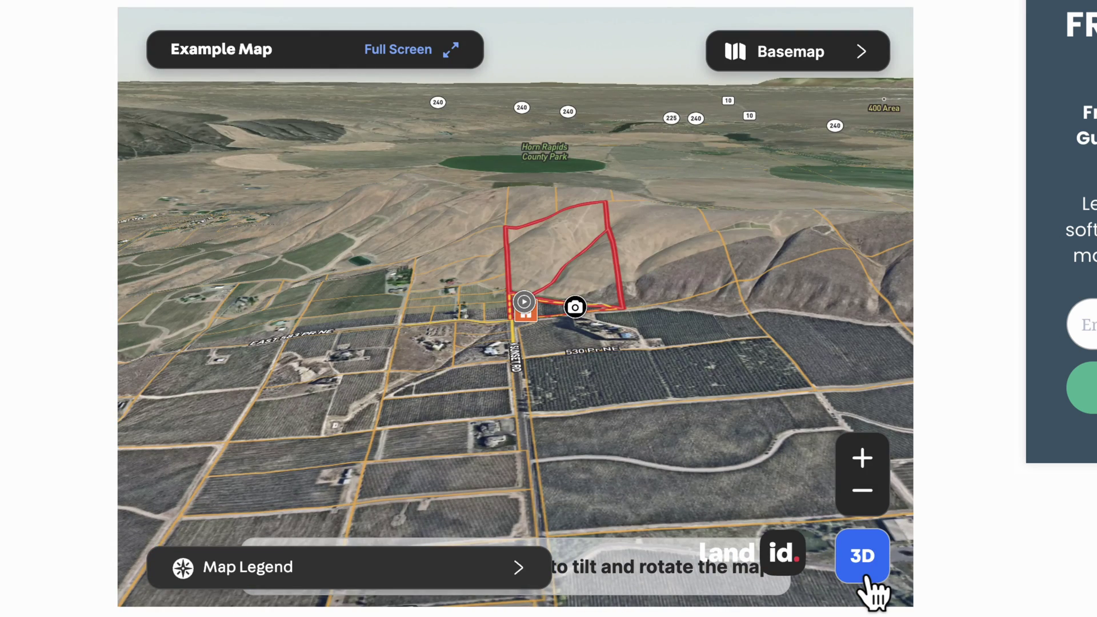
left_click(865, 463)
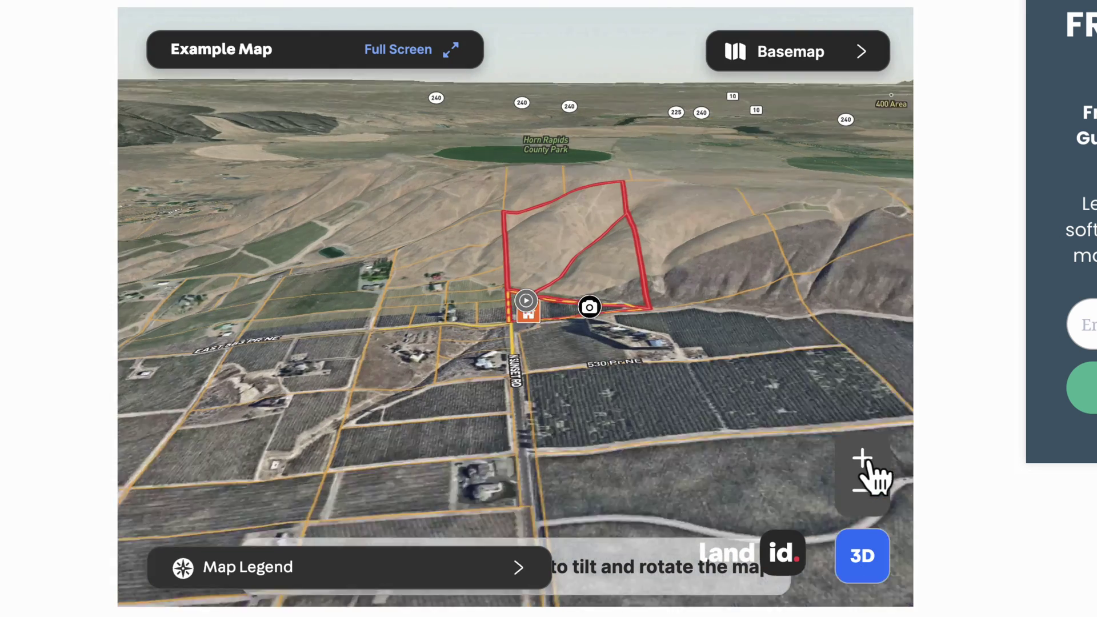
left_click_drag(757, 257, 740, 289)
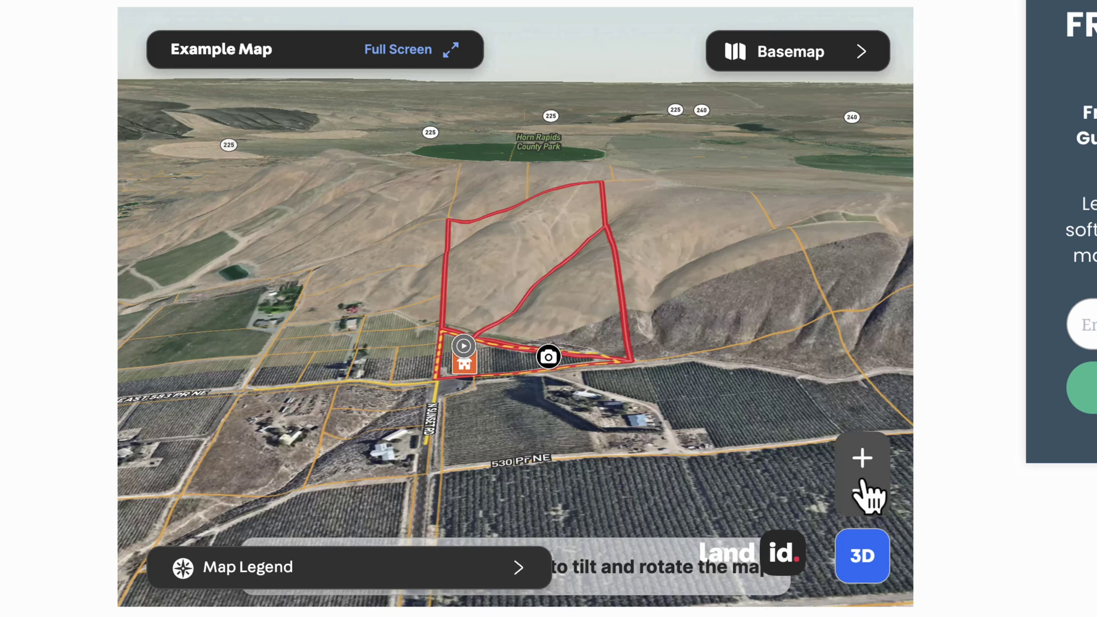
left_click(863, 461)
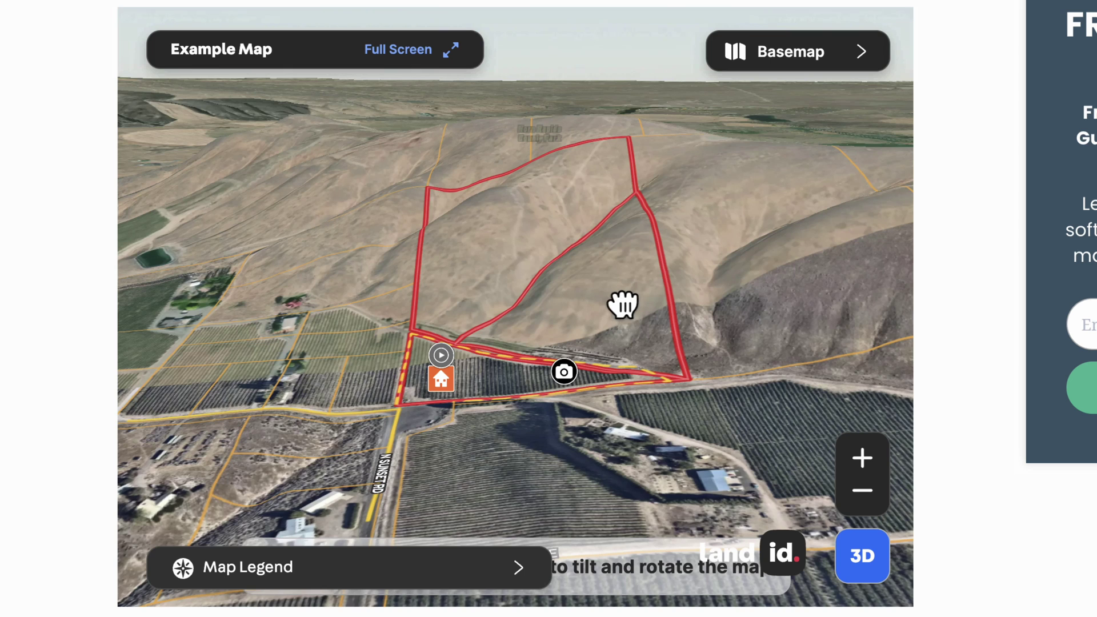
left_click_drag(623, 303, 656, 339)
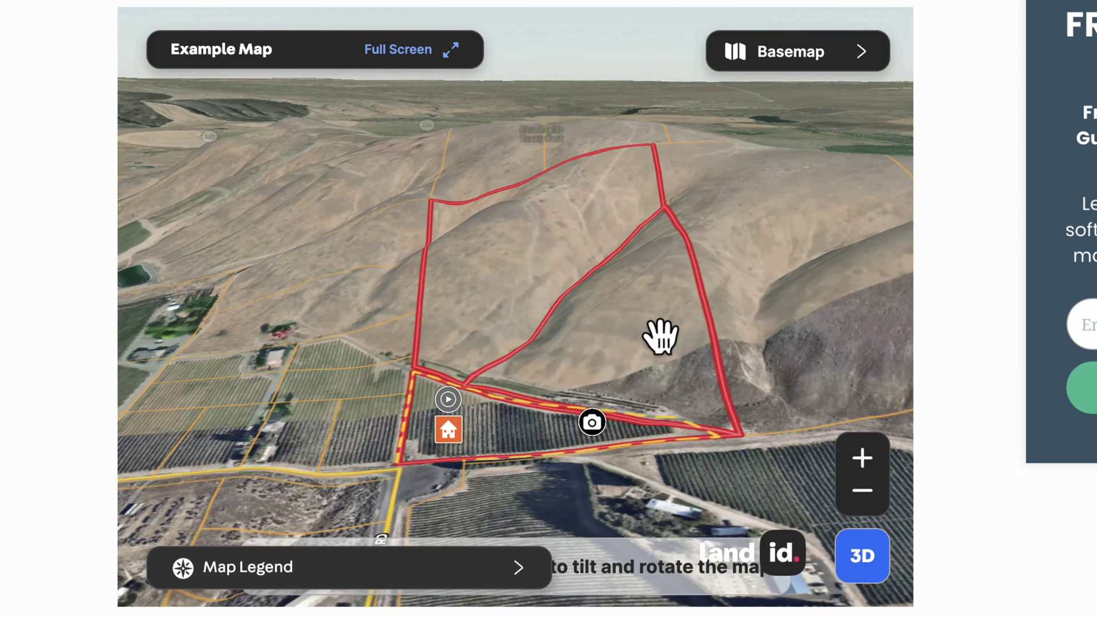